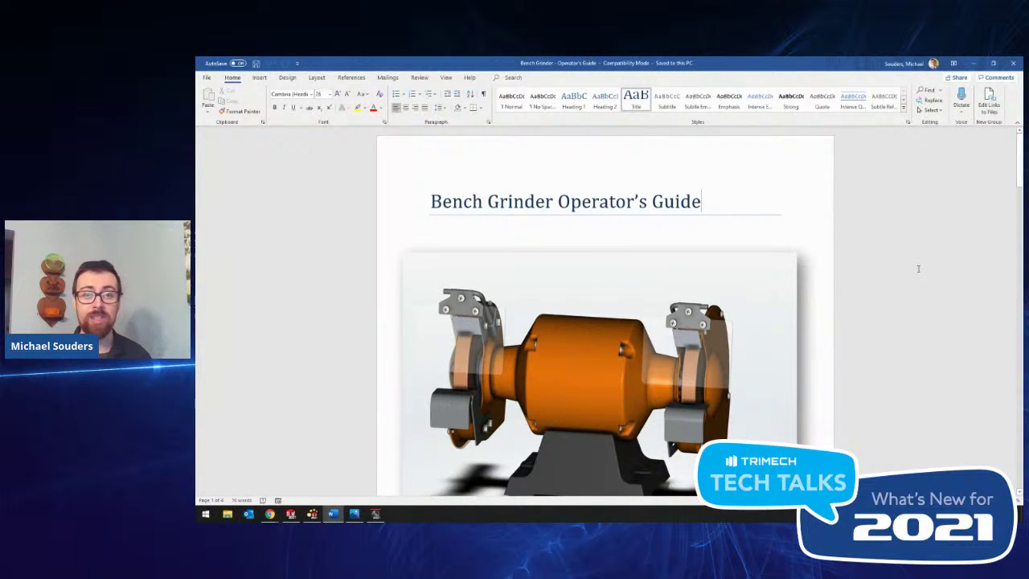
- Review the Word guide's grinder images down to the Guard Parts List page, then bring up the window switcher
{"action": "scroll", "coordinate": [917, 263], "scroll_direction": "down", "scroll_amount": 2}
{"action": "scroll", "coordinate": [914, 271], "scroll_direction": "down", "scroll_amount": 3}
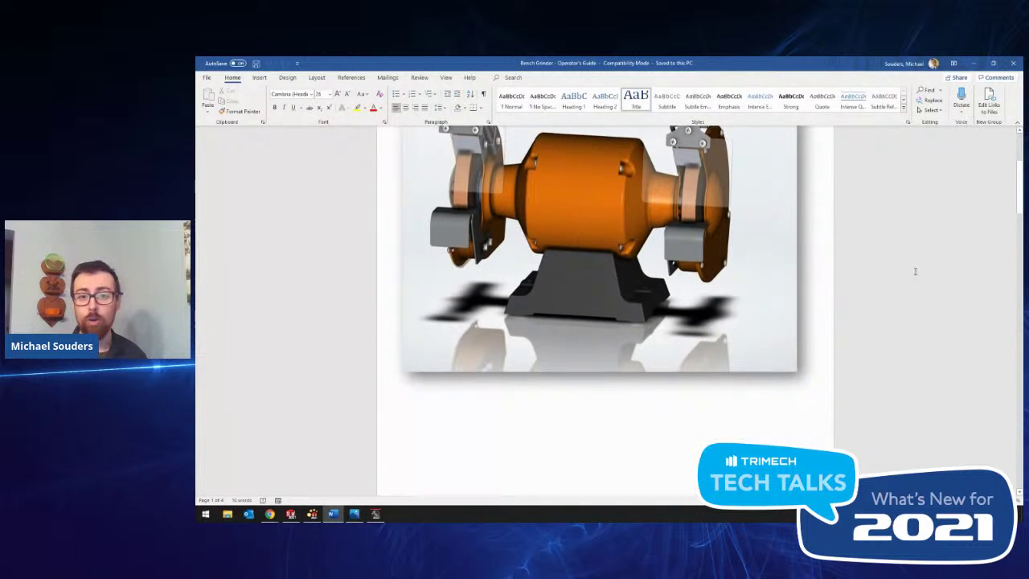
{"action": "scroll", "coordinate": [913, 275], "scroll_direction": "up", "scroll_amount": 3}
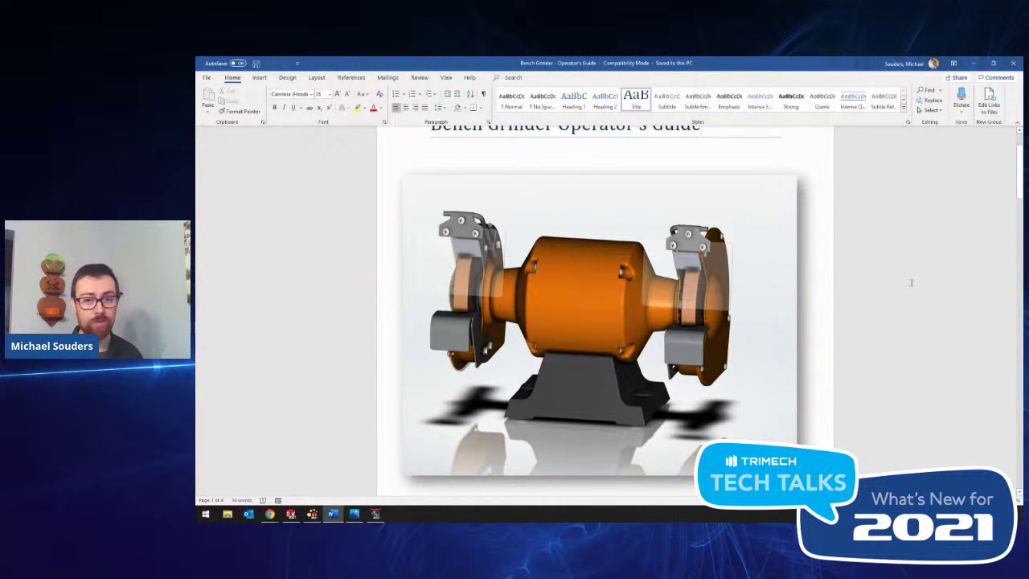
{"action": "scroll", "coordinate": [910, 282], "scroll_direction": "down", "scroll_amount": 6}
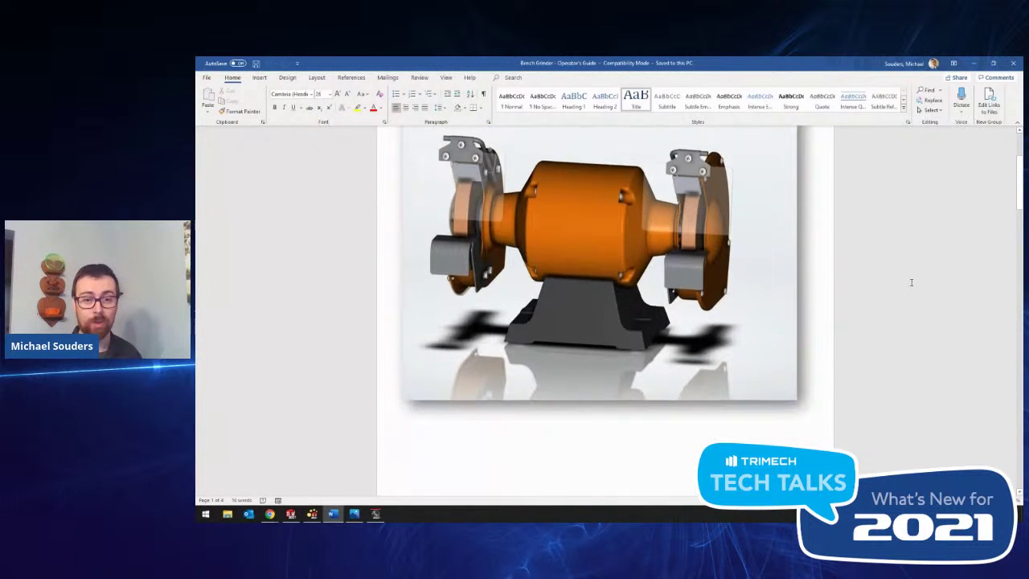
{"action": "scroll", "coordinate": [911, 283], "scroll_direction": "down", "scroll_amount": 3}
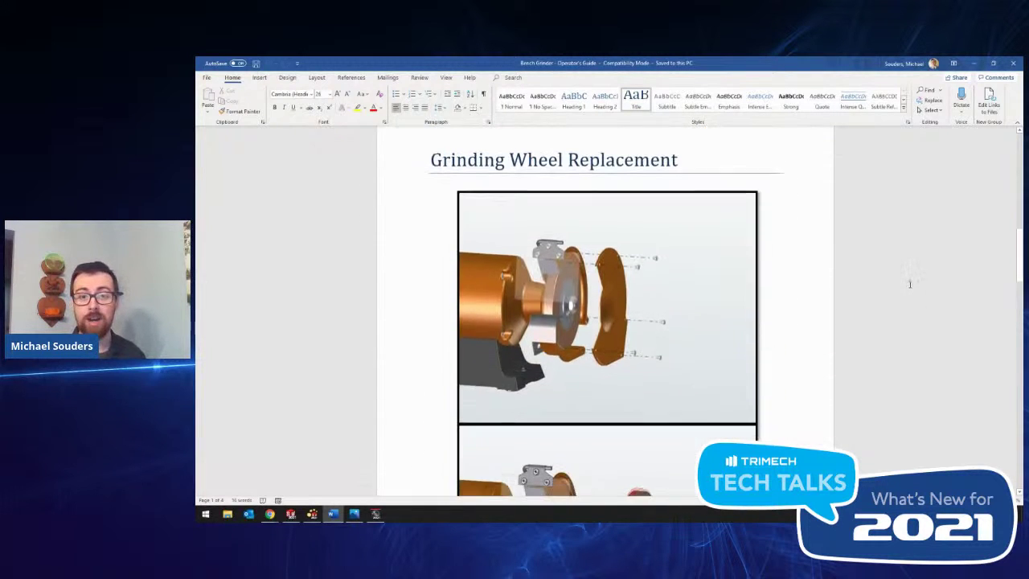
{"action": "scroll", "coordinate": [910, 284], "scroll_direction": "up", "scroll_amount": 1}
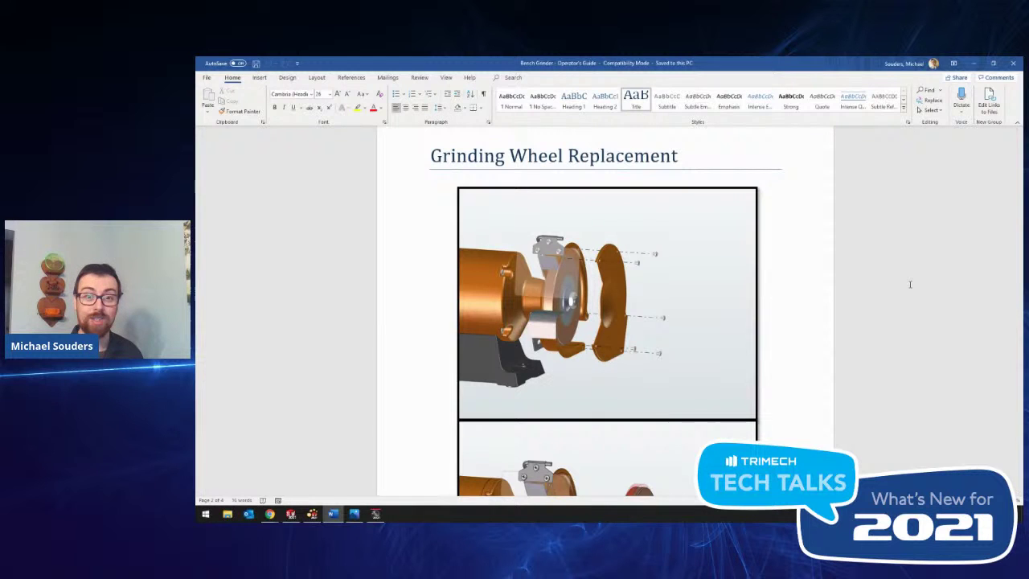
{"action": "scroll", "coordinate": [911, 284], "scroll_direction": "down", "scroll_amount": 3}
{"action": "scroll", "coordinate": [910, 284], "scroll_direction": "down", "scroll_amount": 4}
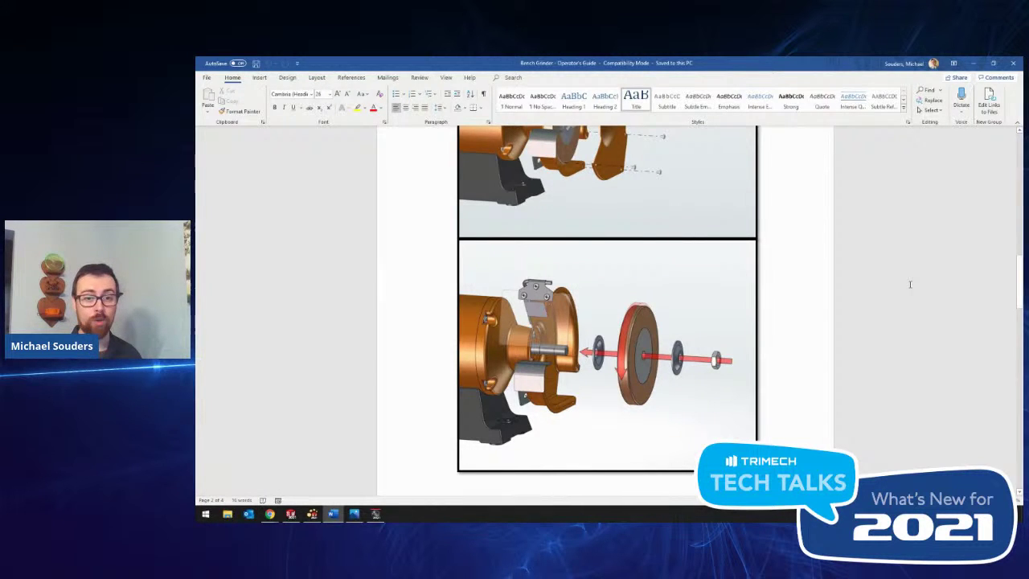
{"action": "scroll", "coordinate": [910, 284], "scroll_direction": "down", "scroll_amount": 5}
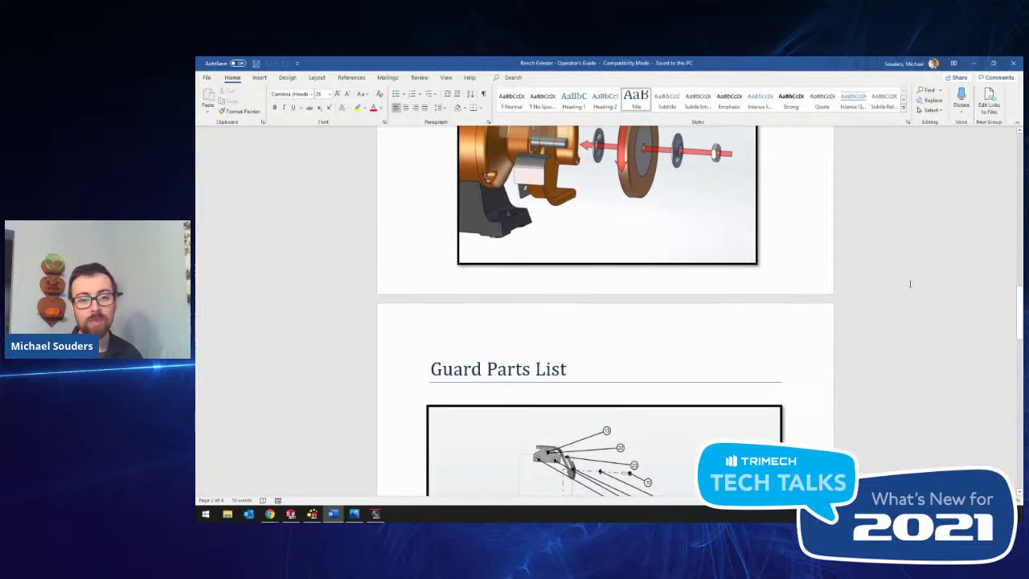
{"action": "scroll", "coordinate": [909, 284], "scroll_direction": "down", "scroll_amount": 1}
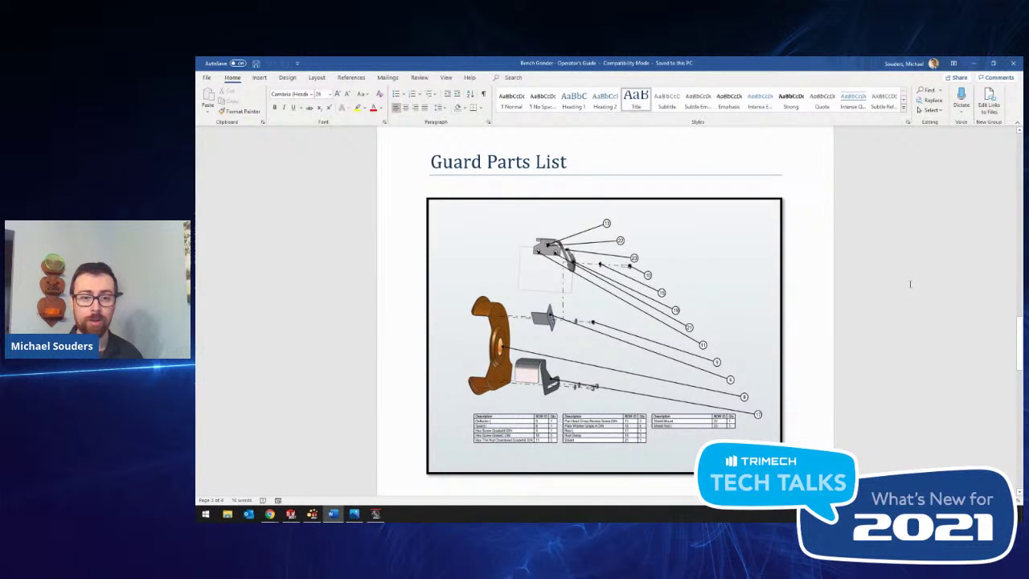
{"action": "scroll", "coordinate": [910, 283], "scroll_direction": "down", "scroll_amount": 7}
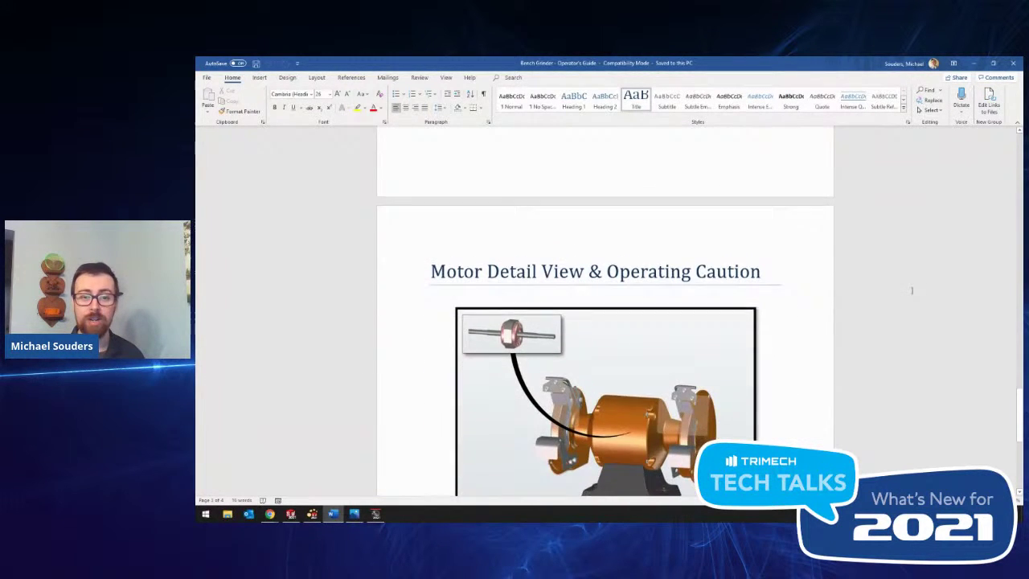
{"action": "scroll", "coordinate": [911, 290], "scroll_direction": "down", "scroll_amount": 1}
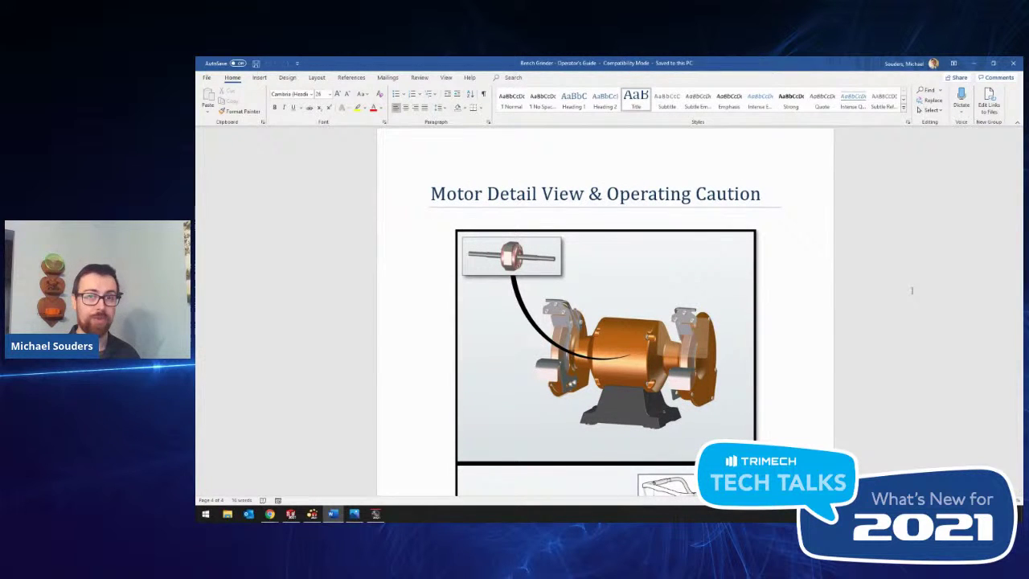
{"action": "scroll", "coordinate": [911, 290], "scroll_direction": "down", "scroll_amount": 5}
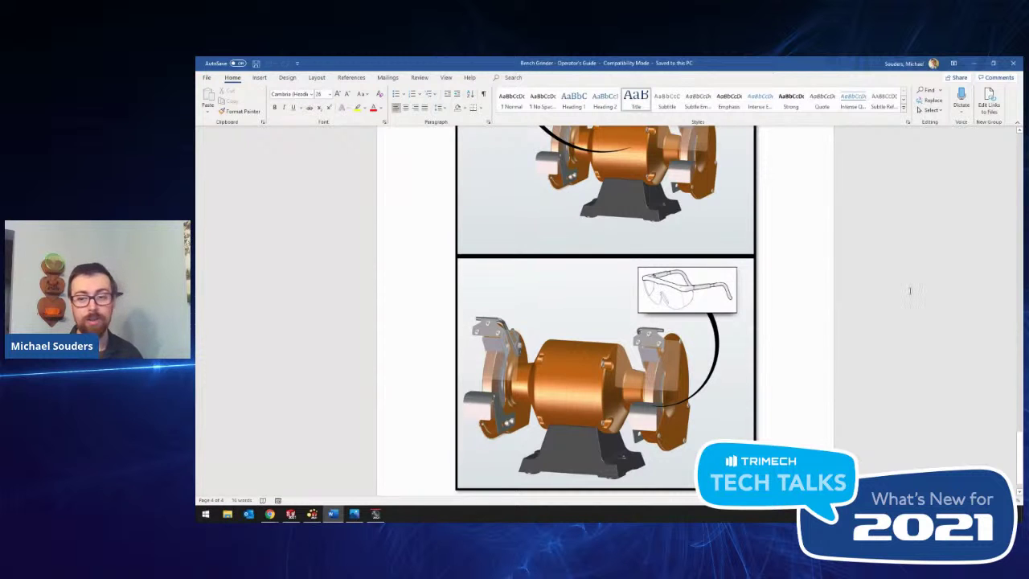
{"action": "scroll", "coordinate": [909, 293], "scroll_direction": "up", "scroll_amount": 5}
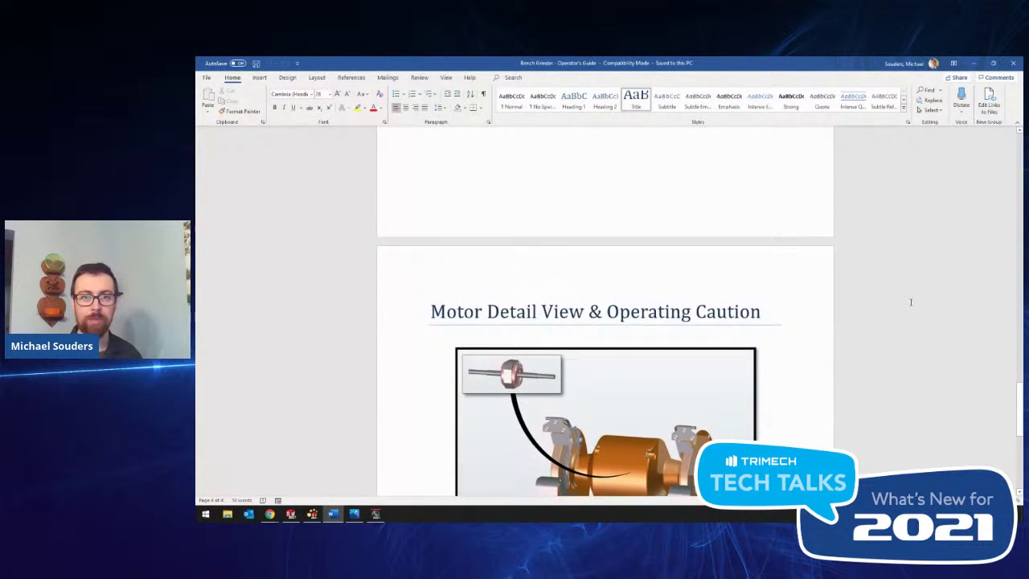
{"action": "scroll", "coordinate": [910, 302], "scroll_direction": "up", "scroll_amount": 5}
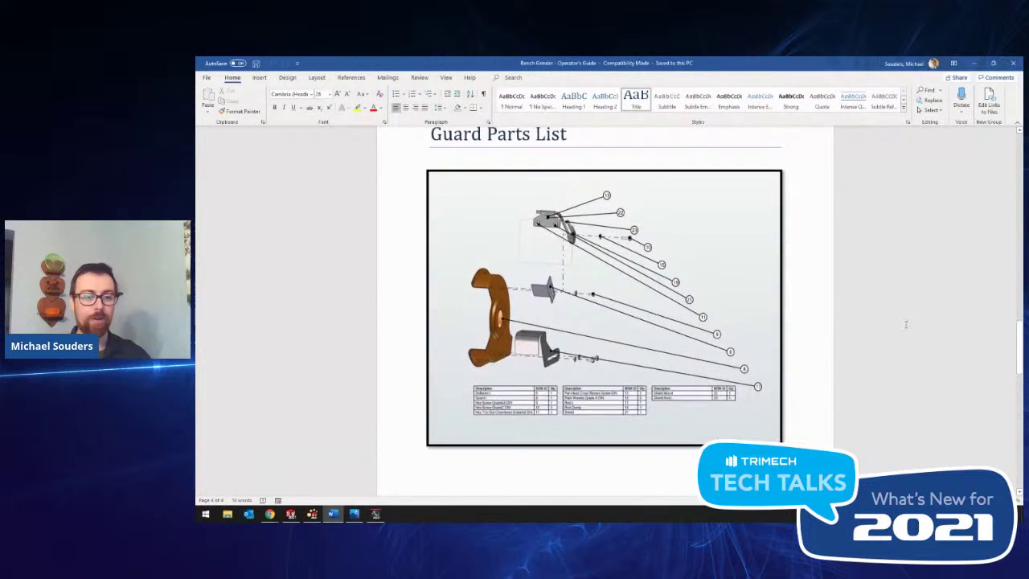
{"action": "key", "text": "alt+Tab"}
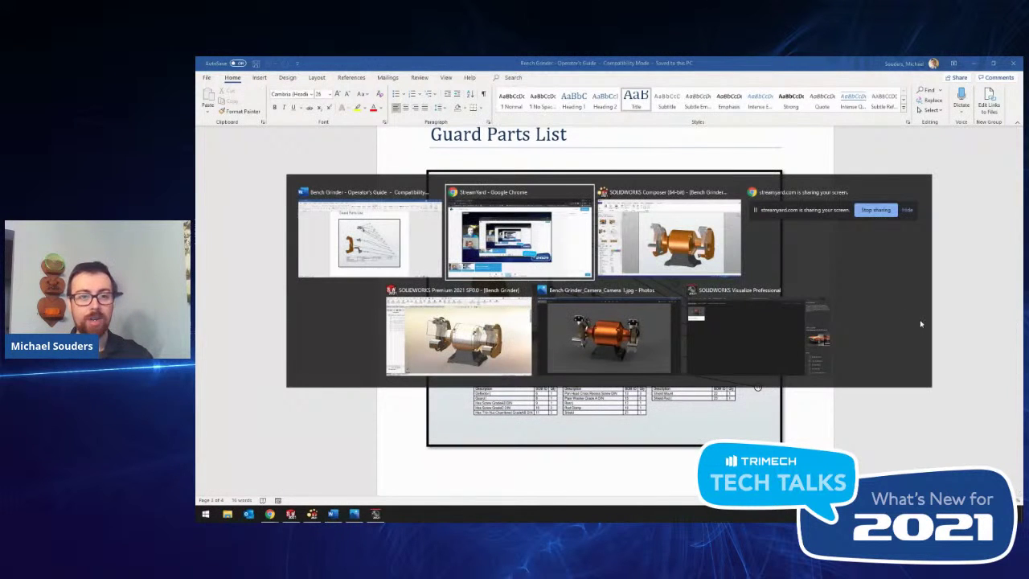
- Activate the bench grinder's Design Change configuration in SOLIDWORKS, then bring up the window switcher
{"action": "key", "text": "alt+Tab"}
{"action": "key", "text": "alt+Tab"}
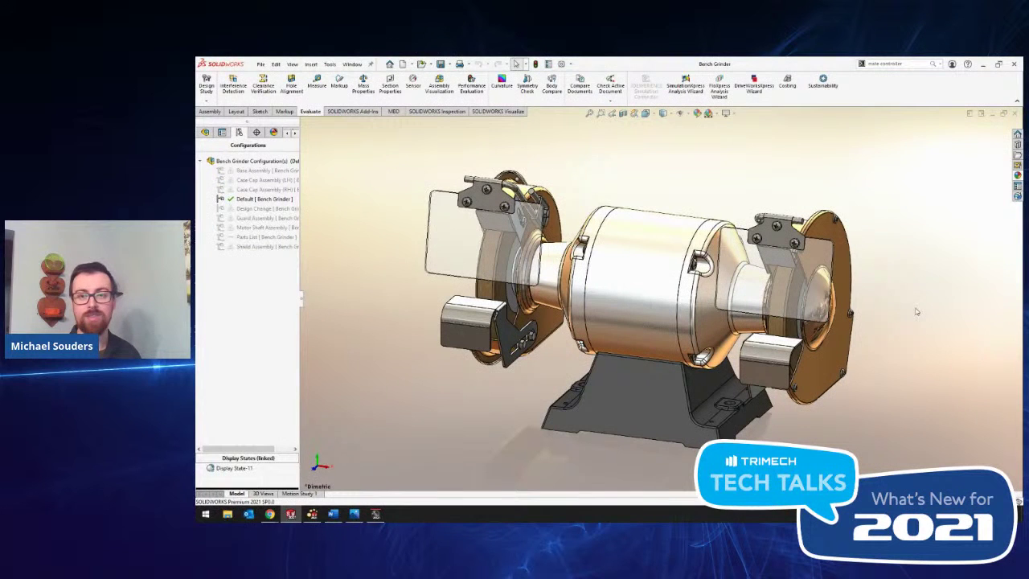
{"action": "double_click", "coordinate": [277, 210]}
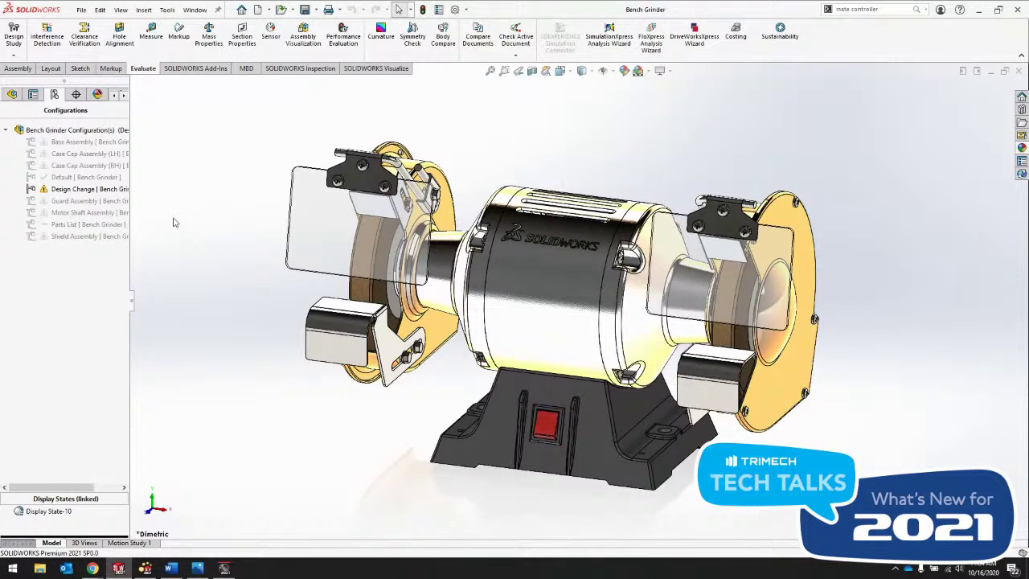
{"action": "key", "text": "alt+Tab"}
{"action": "key", "text": "alt+Tab"}
{"action": "key", "text": "alt+Tab"}
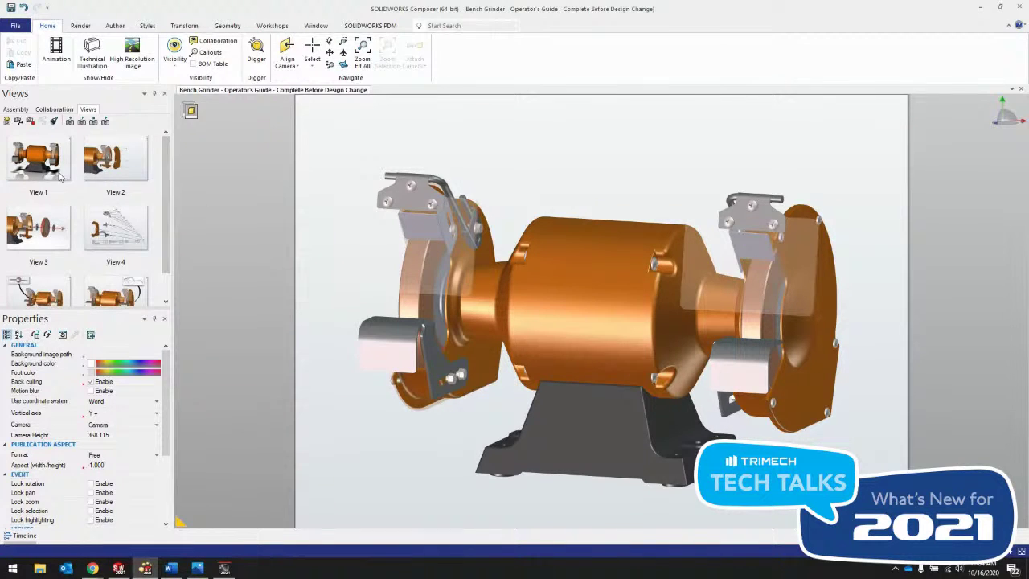
- Preview saved View 2 and the exploded wheel in View 3, then return to View 1
{"action": "left_click", "coordinate": [101, 172]}
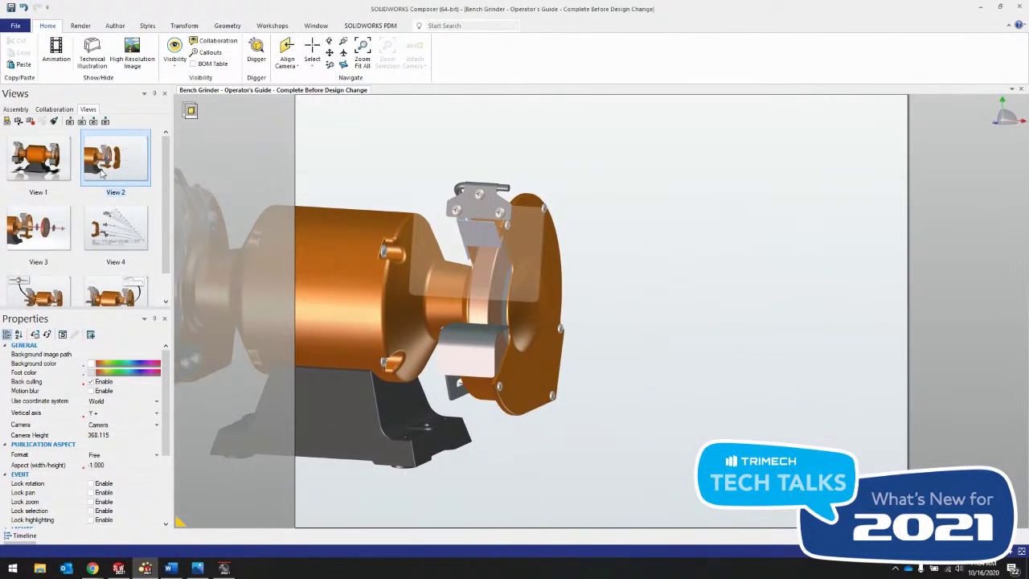
{"action": "left_click", "coordinate": [51, 227]}
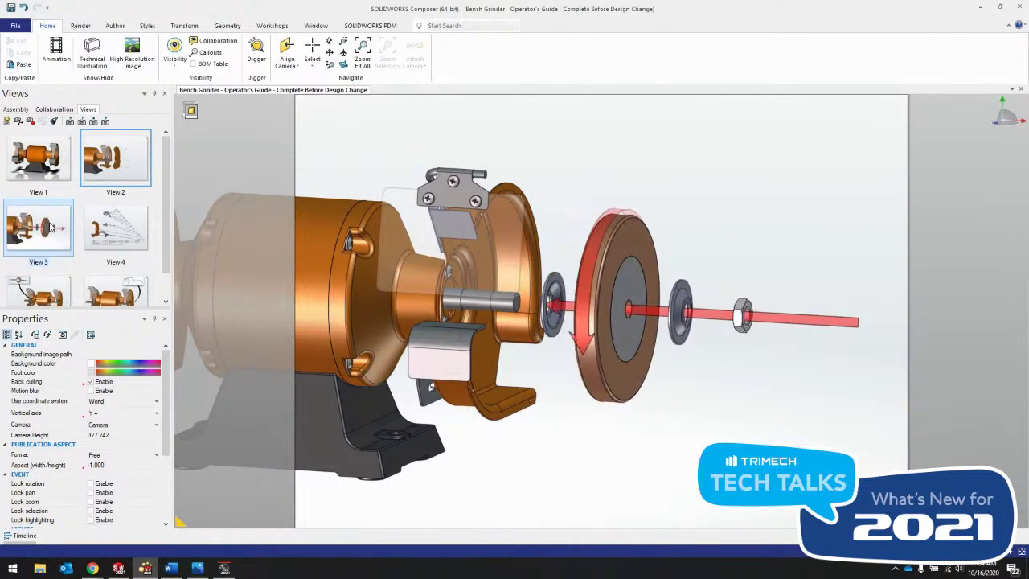
{"action": "left_click", "coordinate": [46, 175]}
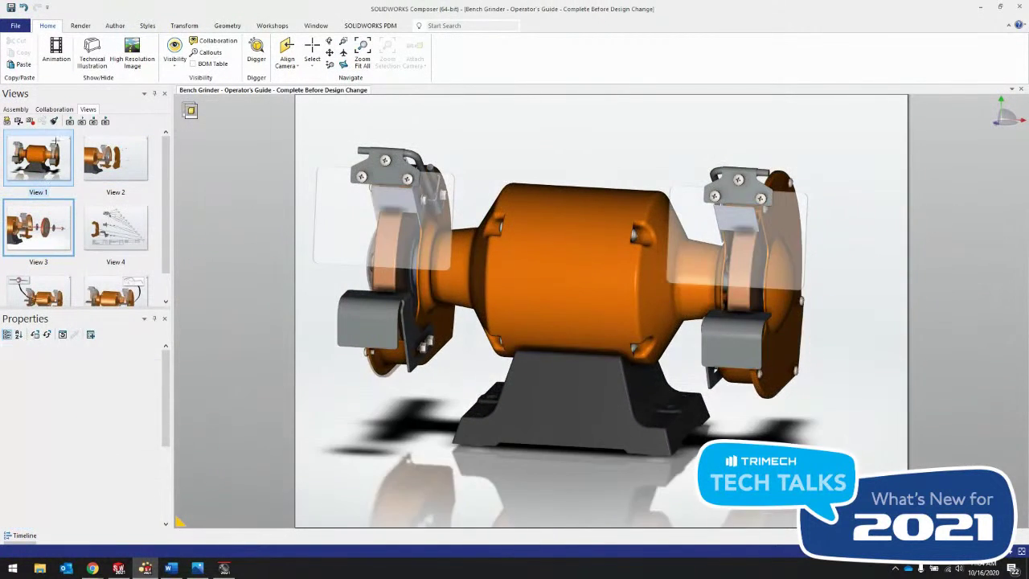
{"action": "left_click", "coordinate": [16, 25]}
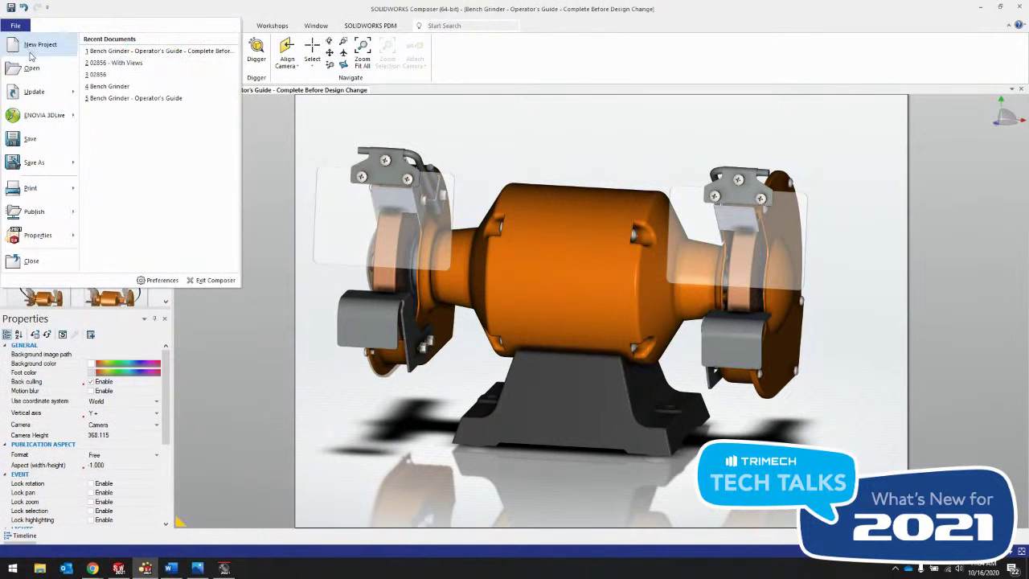
- Update the Composer document from the changed Bench Grinder file in the Refresh folder
{"action": "mouse_move", "coordinate": [36, 92]}
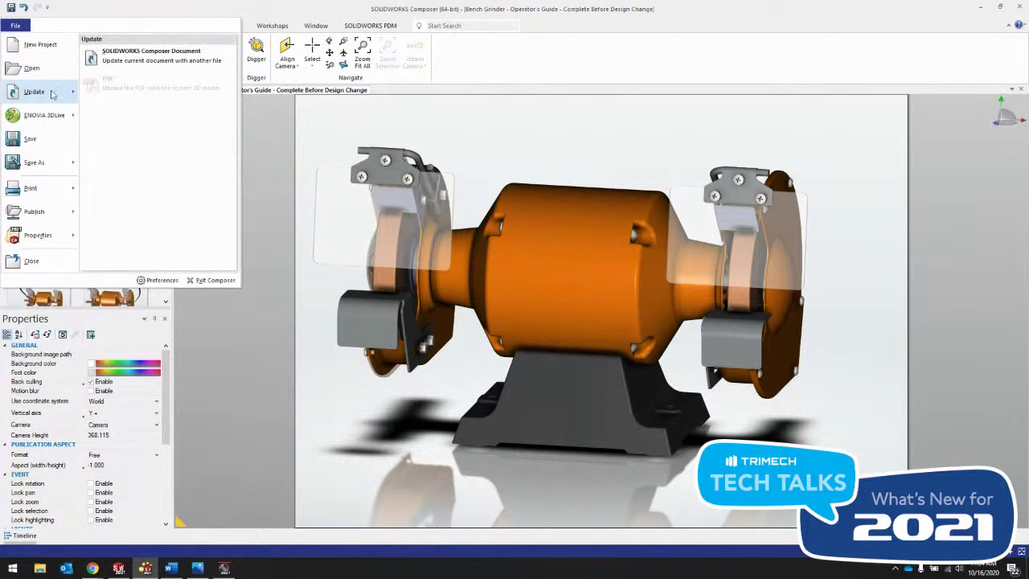
{"action": "left_click", "coordinate": [170, 60]}
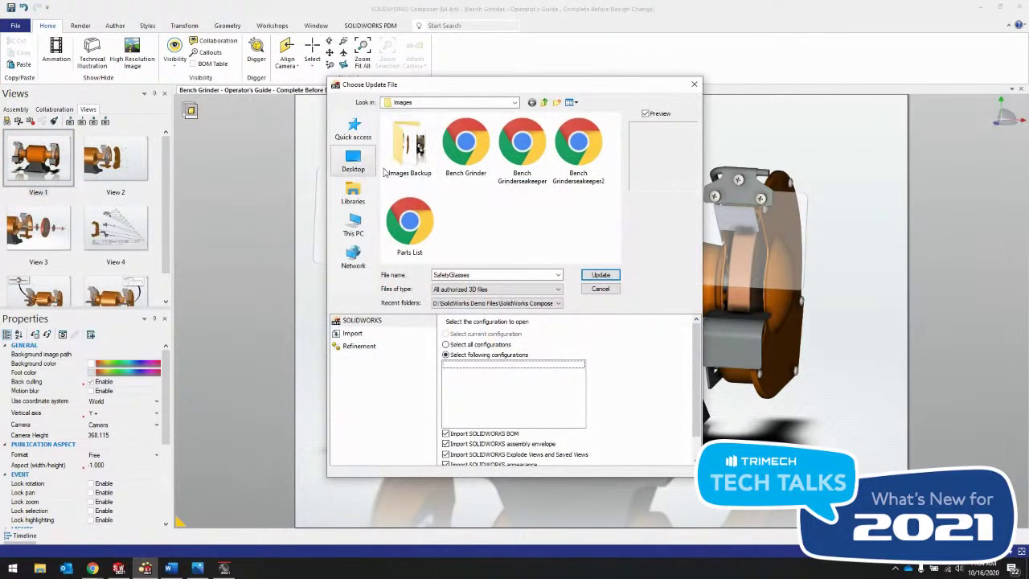
{"action": "left_click", "coordinate": [544, 103]}
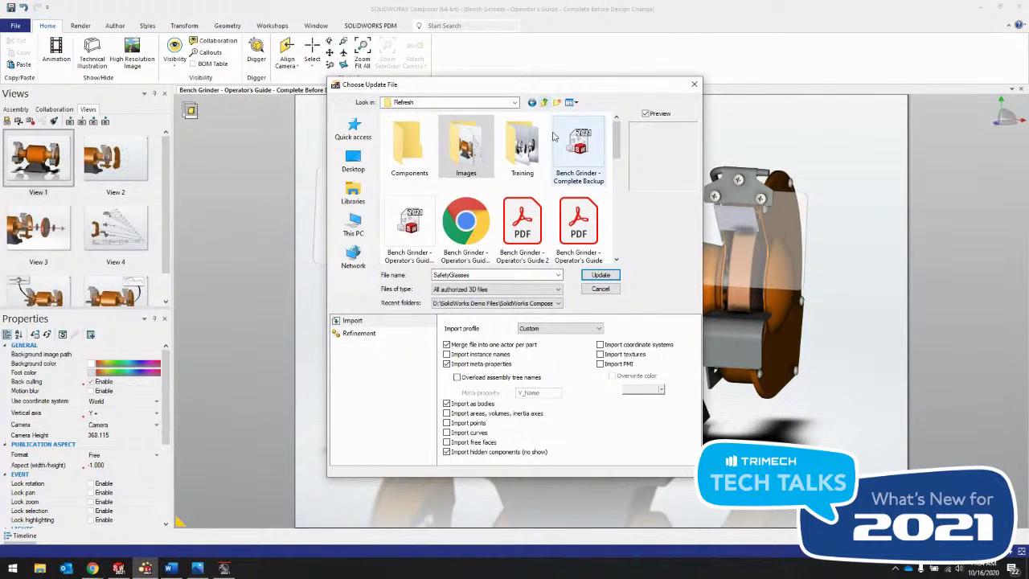
{"action": "scroll", "coordinate": [553, 151], "scroll_direction": "down", "scroll_amount": 1}
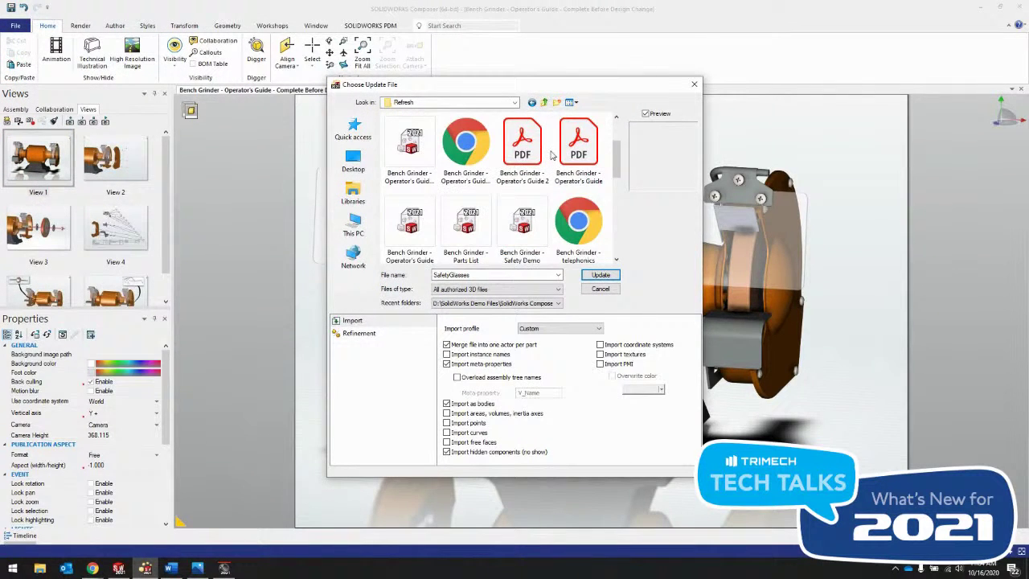
{"action": "scroll", "coordinate": [552, 155], "scroll_direction": "down", "scroll_amount": 1}
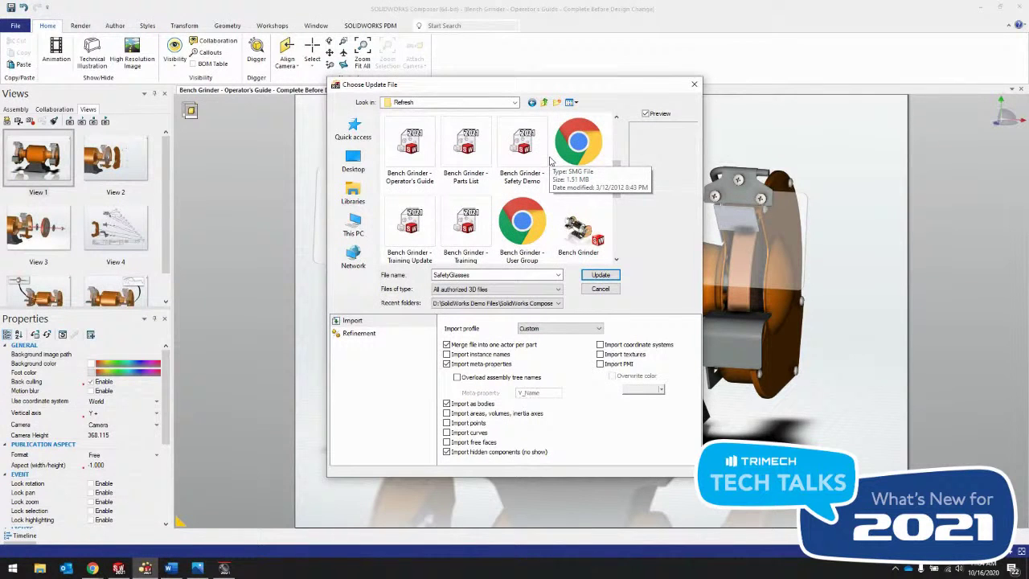
{"action": "scroll", "coordinate": [551, 161], "scroll_direction": "down", "scroll_amount": 1}
{"action": "left_click", "coordinate": [475, 211]}
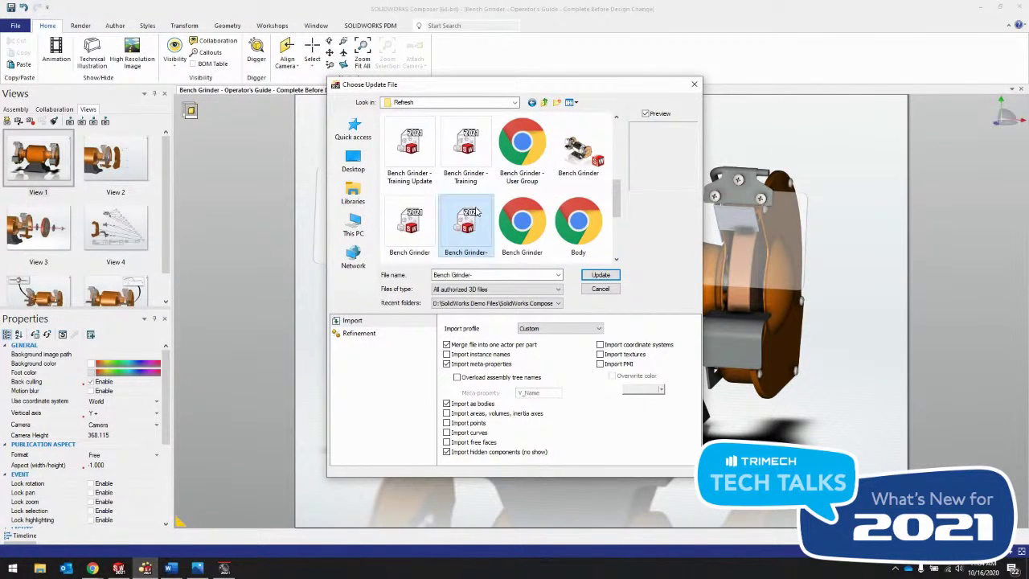
{"action": "left_click", "coordinate": [602, 277]}
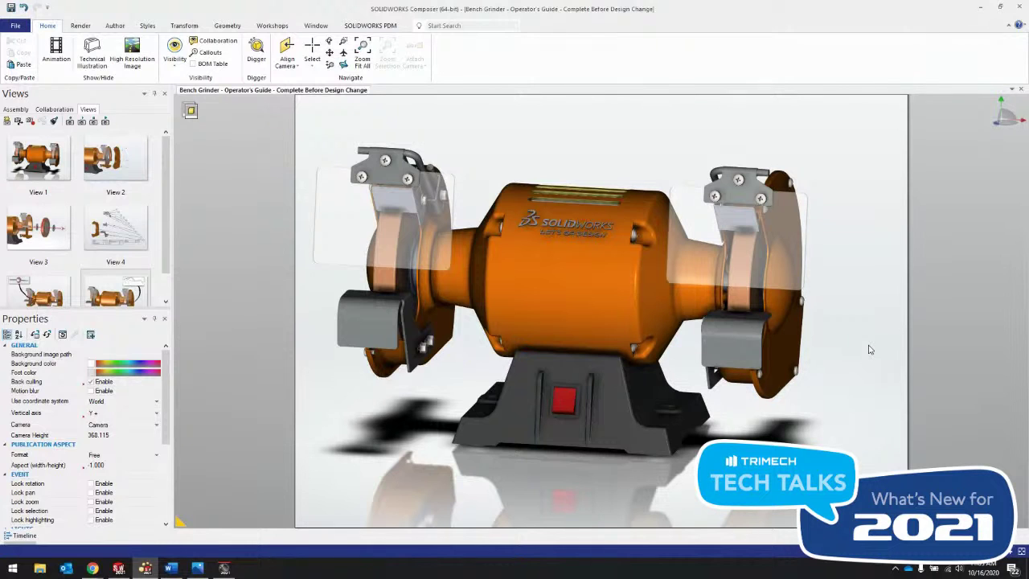
- Show View 2 without saving view changes, then check the Word guide's start before returning to Composer
{"action": "left_click", "coordinate": [120, 170]}
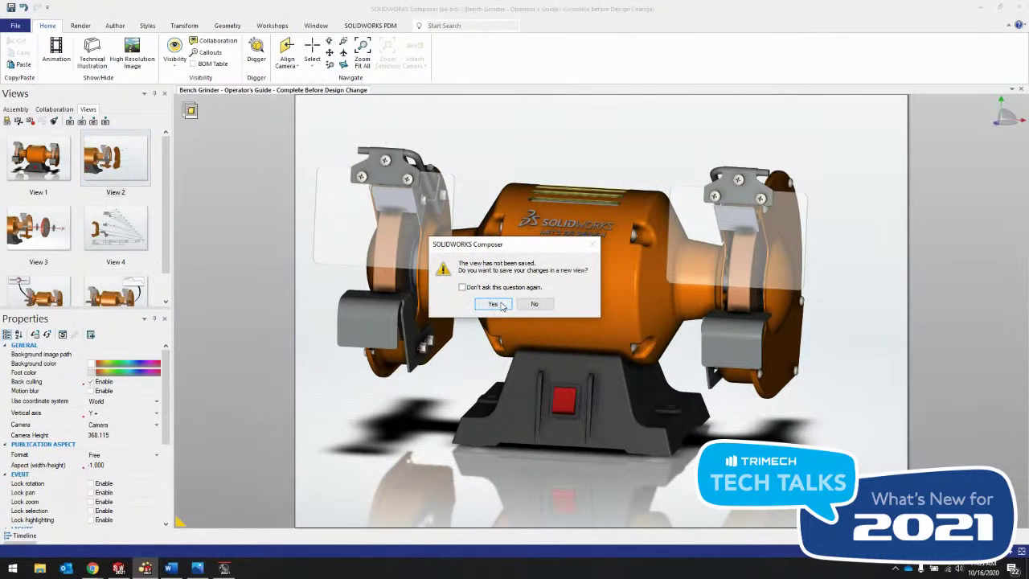
{"action": "left_click", "coordinate": [535, 304]}
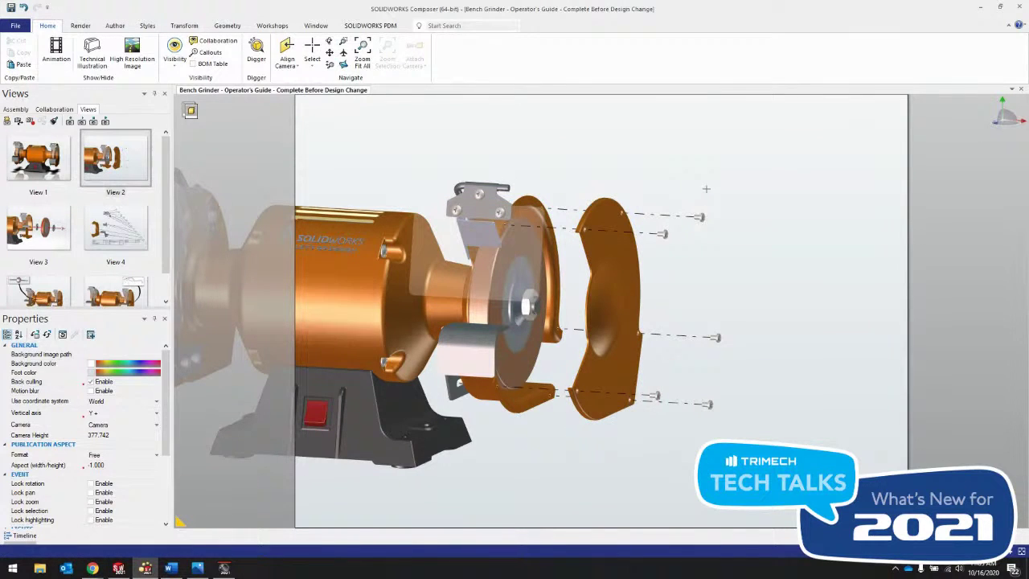
{"action": "key", "text": "alt+Tab"}
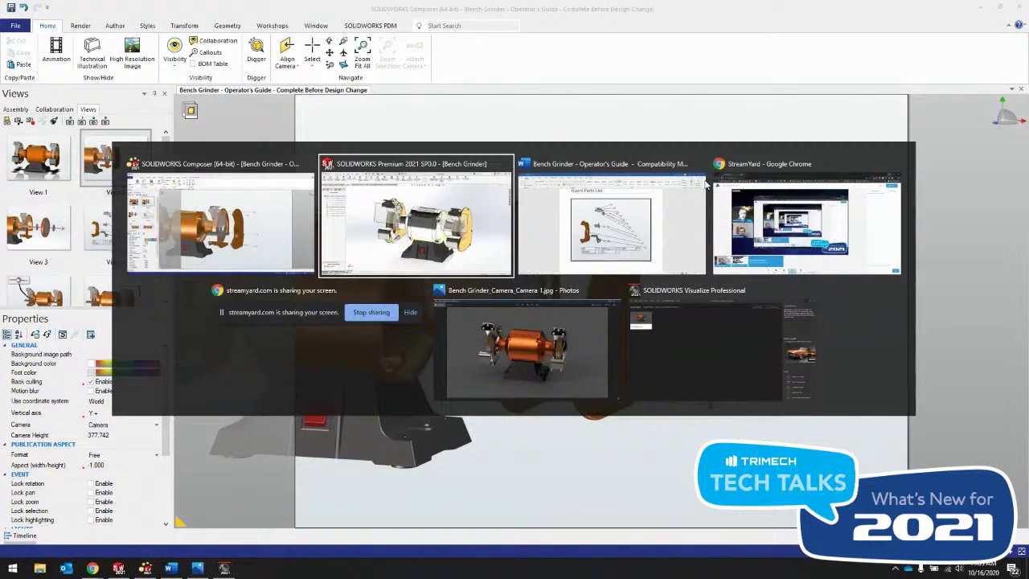
{"action": "key", "text": "alt+Tab"}
{"action": "left_click", "coordinate": [702, 181]}
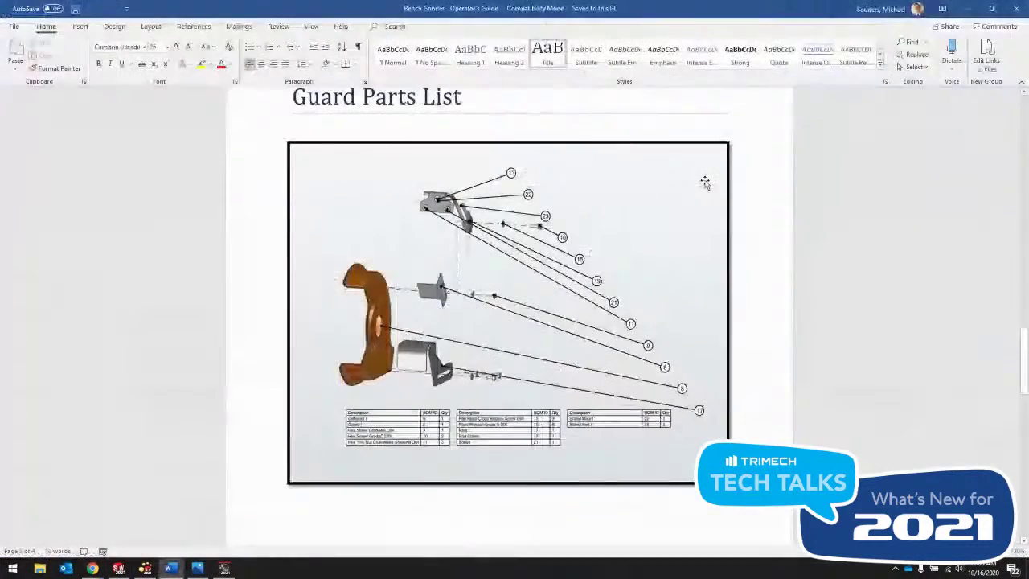
{"action": "key", "text": "ctrl+Home"}
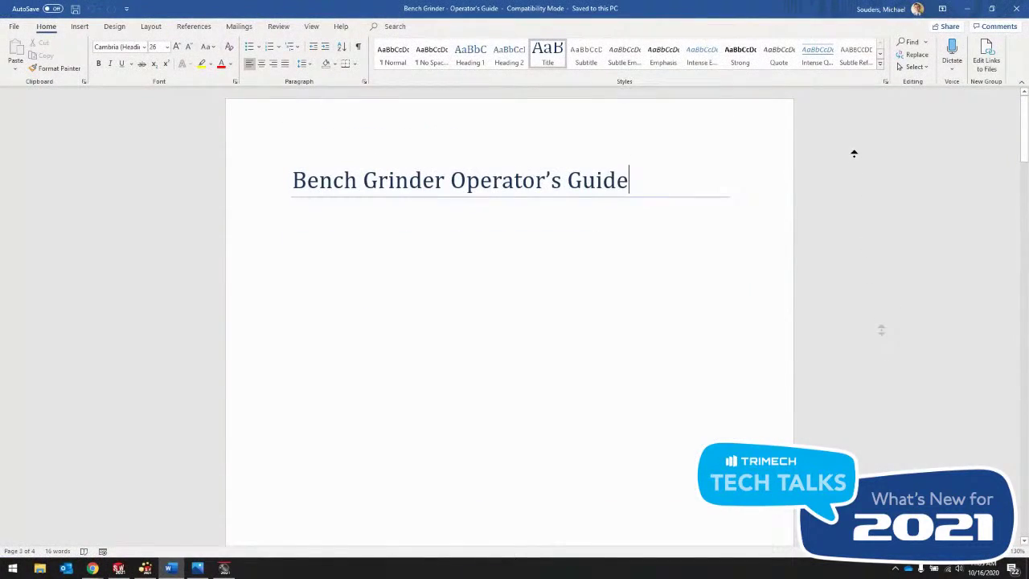
{"action": "scroll", "coordinate": [868, 261], "scroll_direction": "down", "scroll_amount": 3}
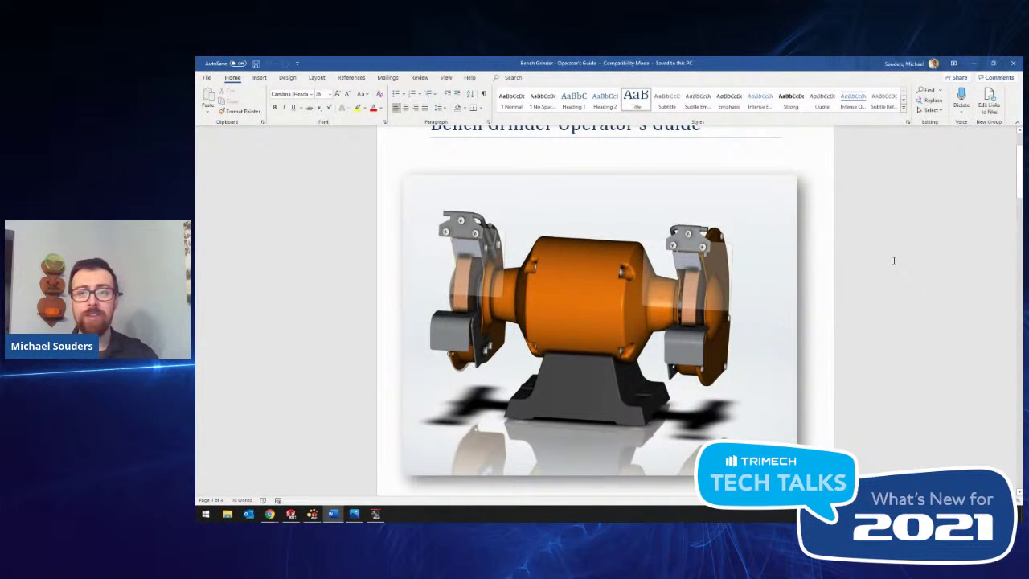
{"action": "key", "text": "alt+Tab"}
{"action": "key", "text": "alt+Tab"}
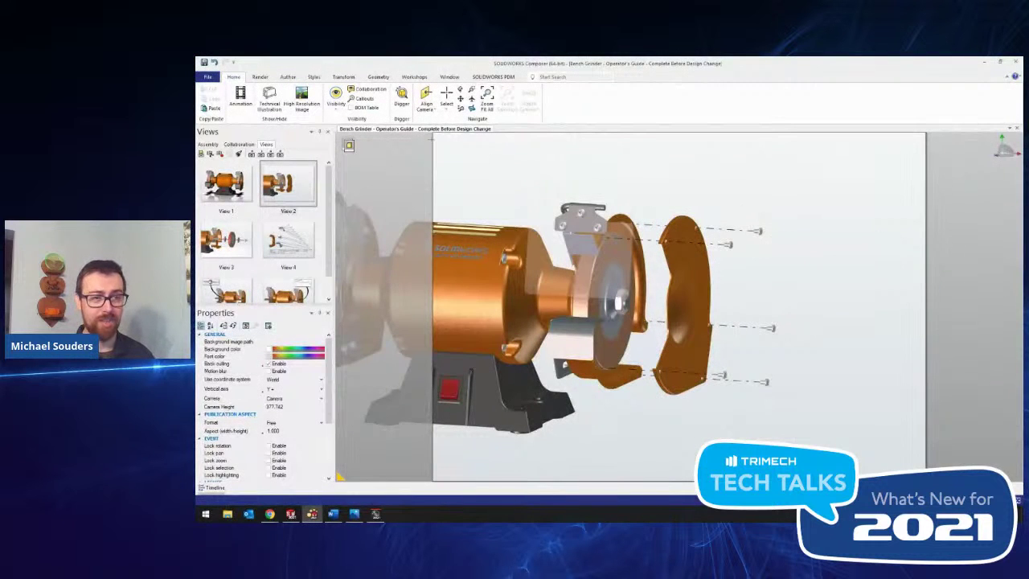
- Export each saved view as a high-resolution image to Images, named 'Bench Grinder - Operator's Guide'
{"action": "left_click", "coordinate": [302, 100]}
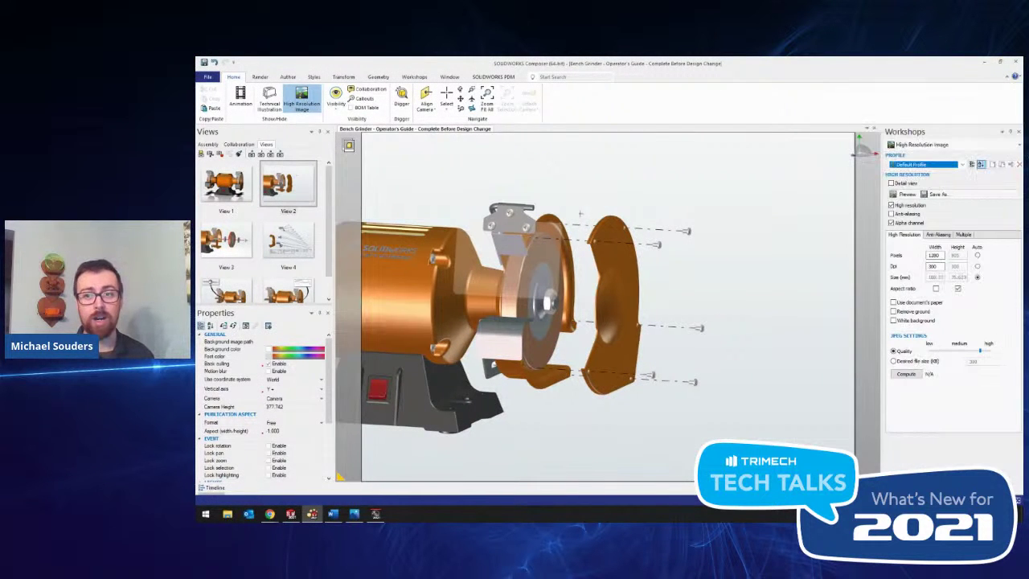
{"action": "left_click", "coordinate": [962, 235]}
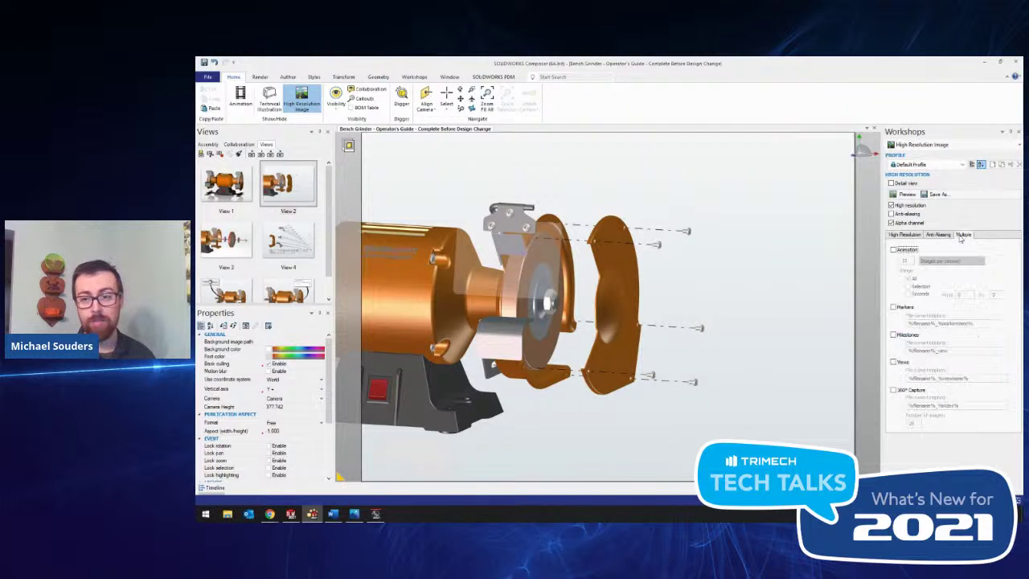
{"action": "left_click", "coordinate": [901, 363]}
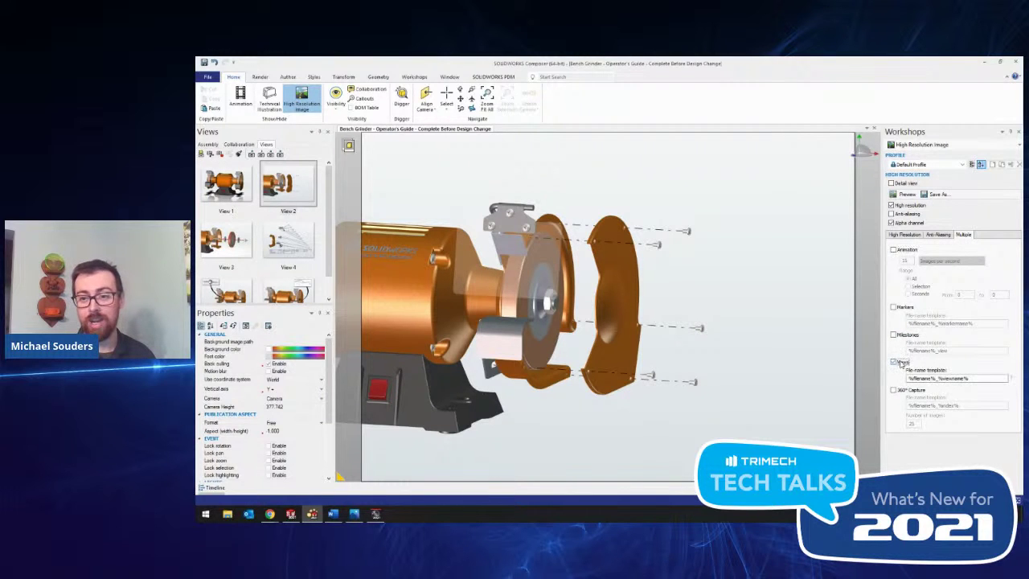
{"action": "left_click", "coordinate": [935, 193]}
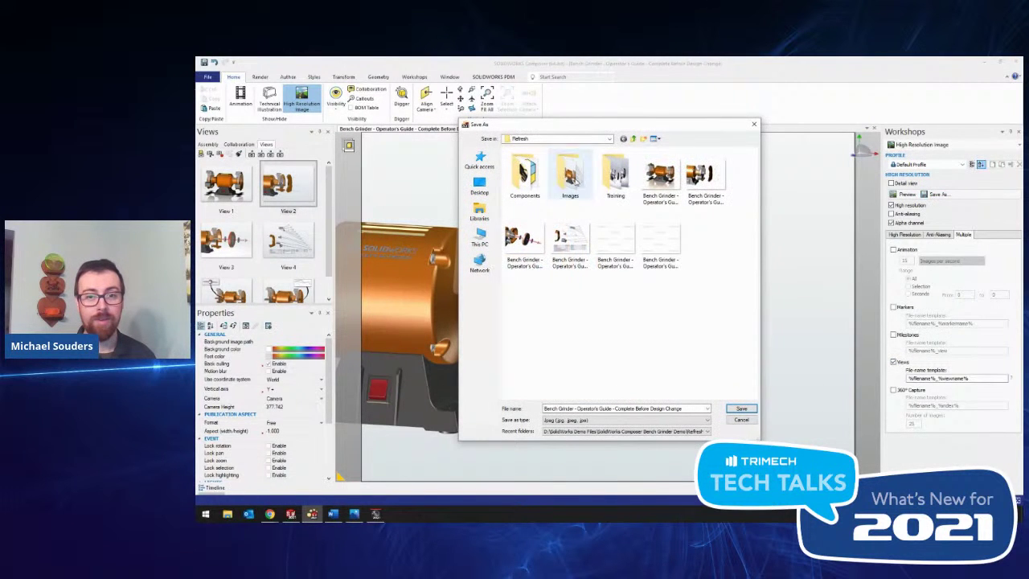
{"action": "double_click", "coordinate": [570, 173]}
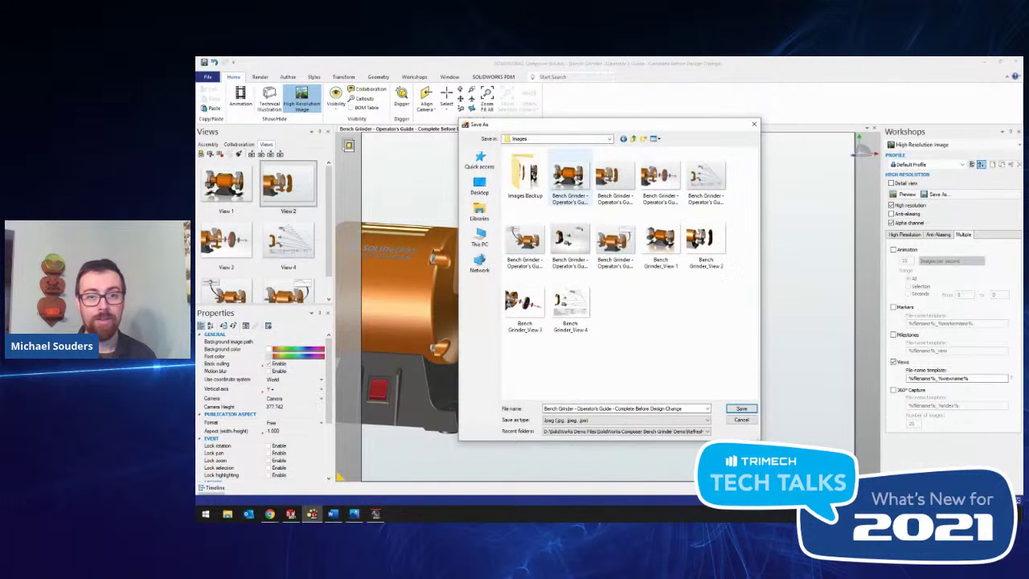
{"action": "left_click", "coordinate": [611, 408]}
{"action": "key", "text": "ctrl+shift+Right"}
{"action": "key", "text": "ctrl+shift+Right"}
{"action": "key", "text": "ctrl+shift+Right"}
{"action": "key", "text": "ctrl+shift+Right"}
{"action": "key", "text": "ctrl+shift+Right"}
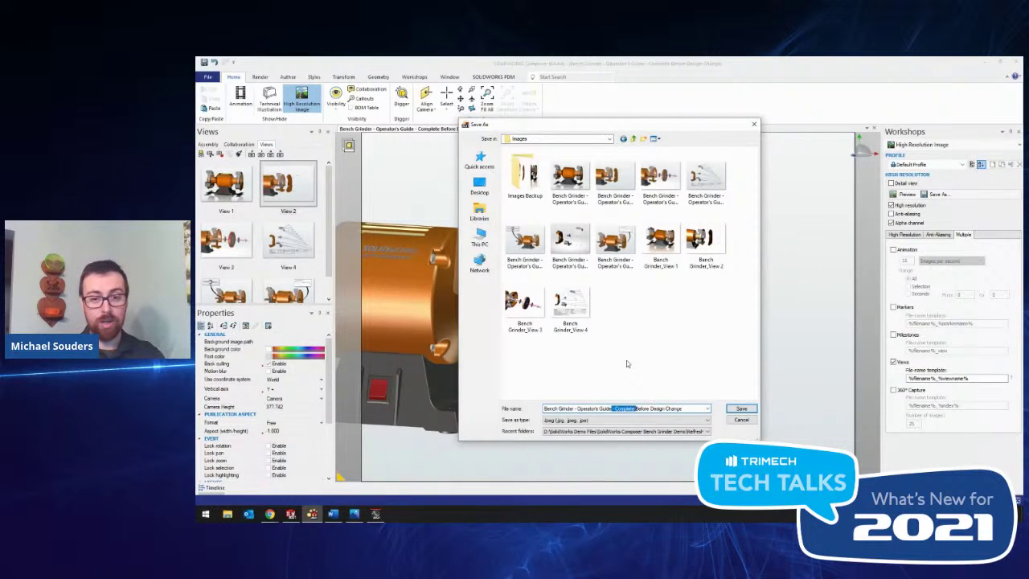
{"action": "key", "text": "BackSpace"}
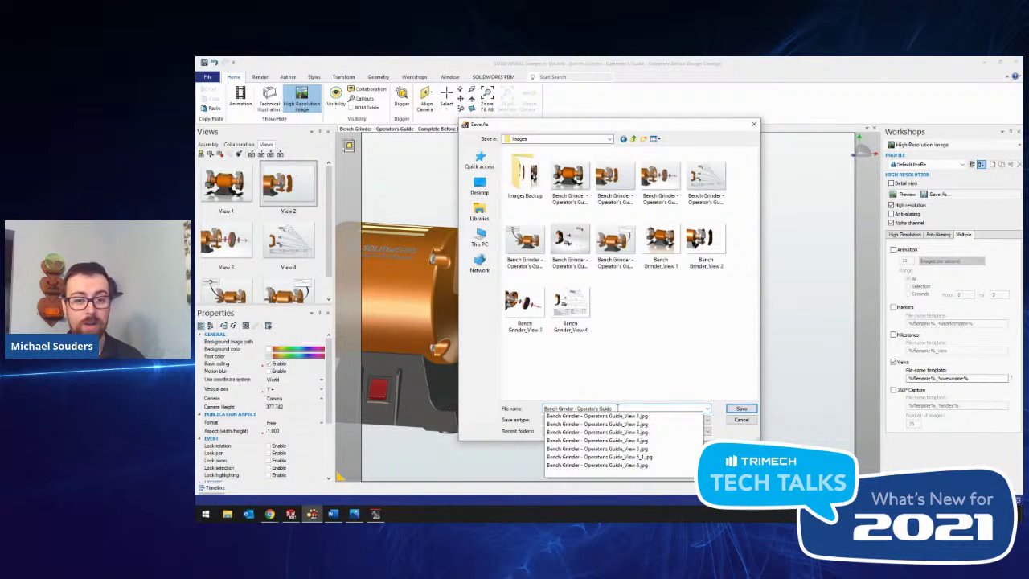
{"action": "left_click", "coordinate": [743, 409]}
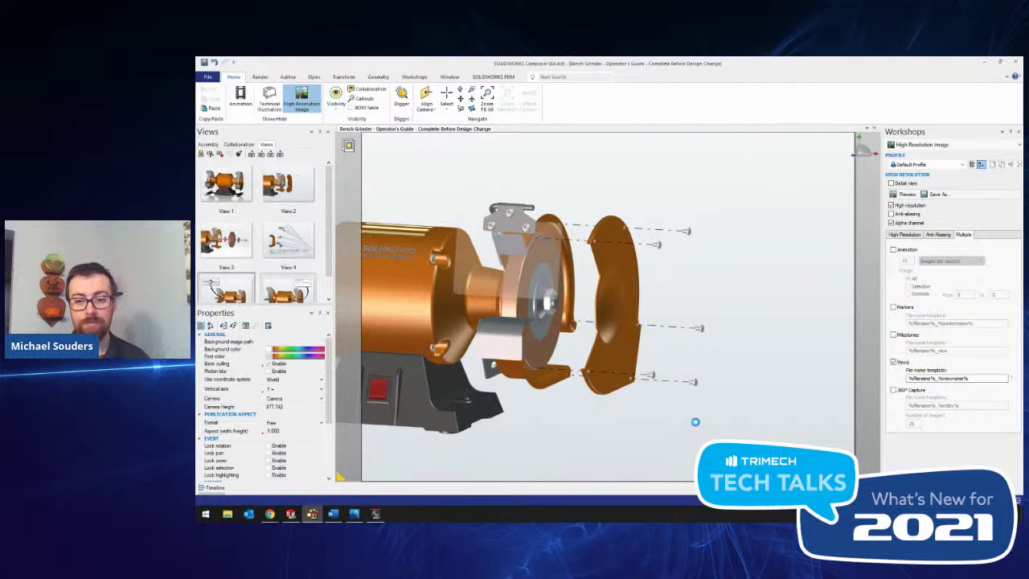
- Update all six linked pictures in the Word guide and scroll through the refreshed grinder images
{"action": "left_click", "coordinate": [333, 513]}
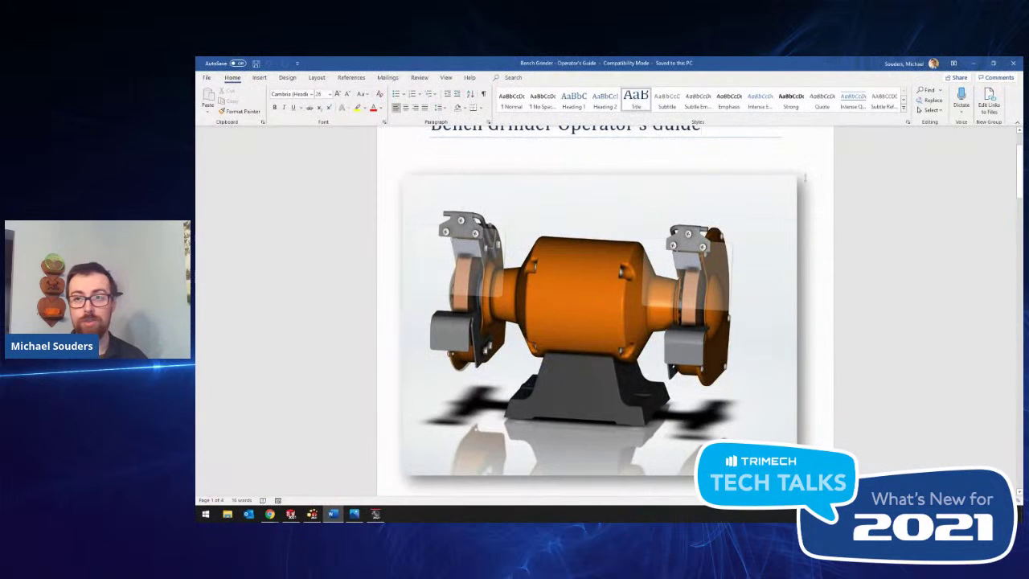
{"action": "left_click", "coordinate": [989, 108]}
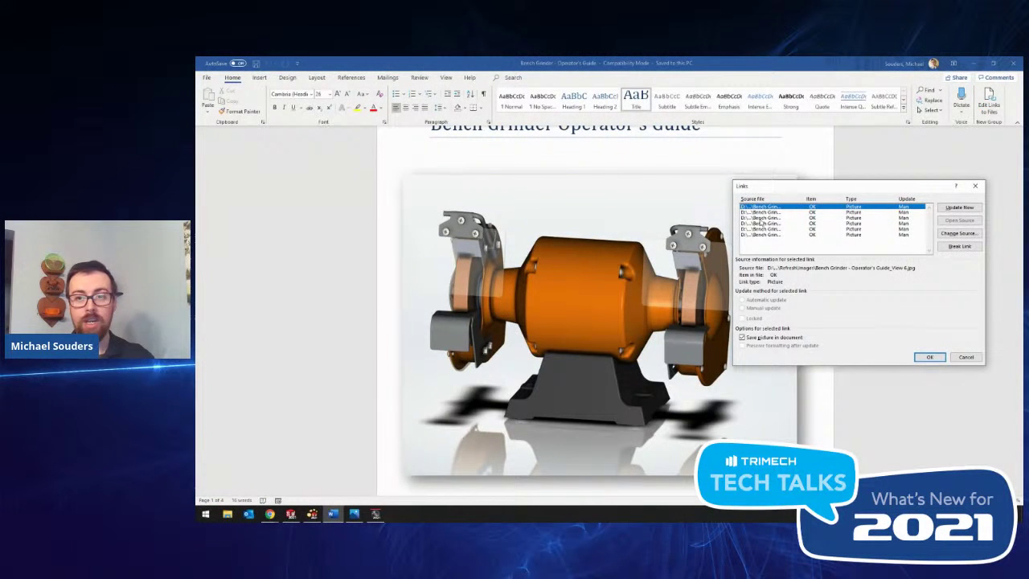
{"action": "left_click", "coordinate": [784, 235], "text": "shift"}
{"action": "left_click", "coordinate": [960, 208]}
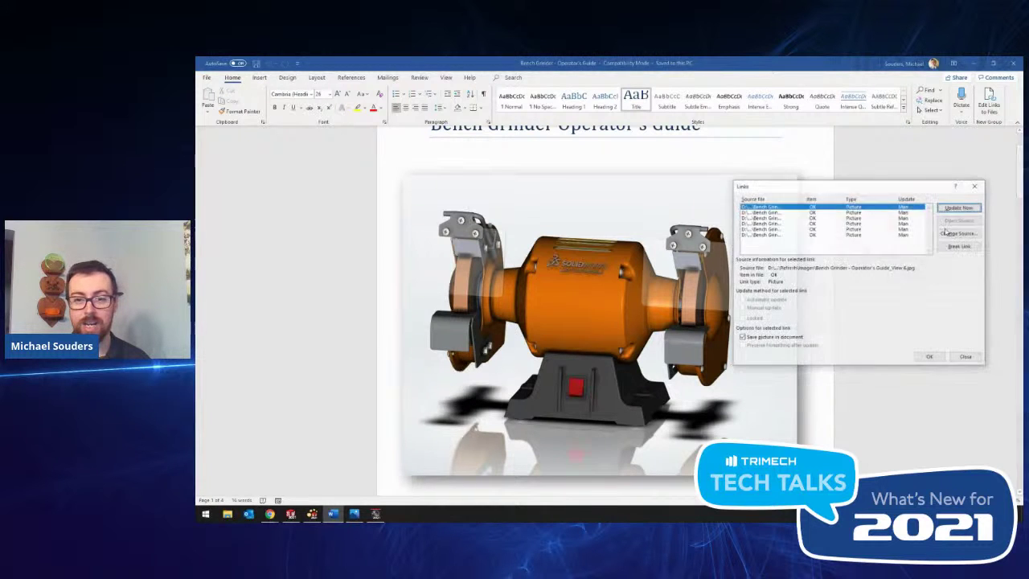
{"action": "left_click", "coordinate": [929, 357]}
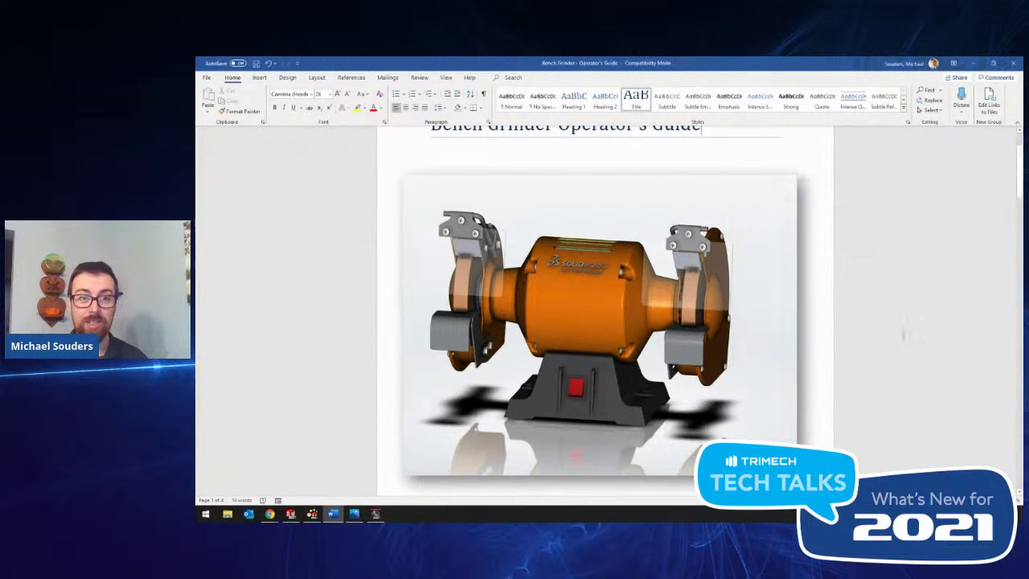
{"action": "scroll", "coordinate": [855, 306], "scroll_direction": "up", "scroll_amount": 1}
{"action": "scroll", "coordinate": [855, 303], "scroll_direction": "down", "scroll_amount": 1}
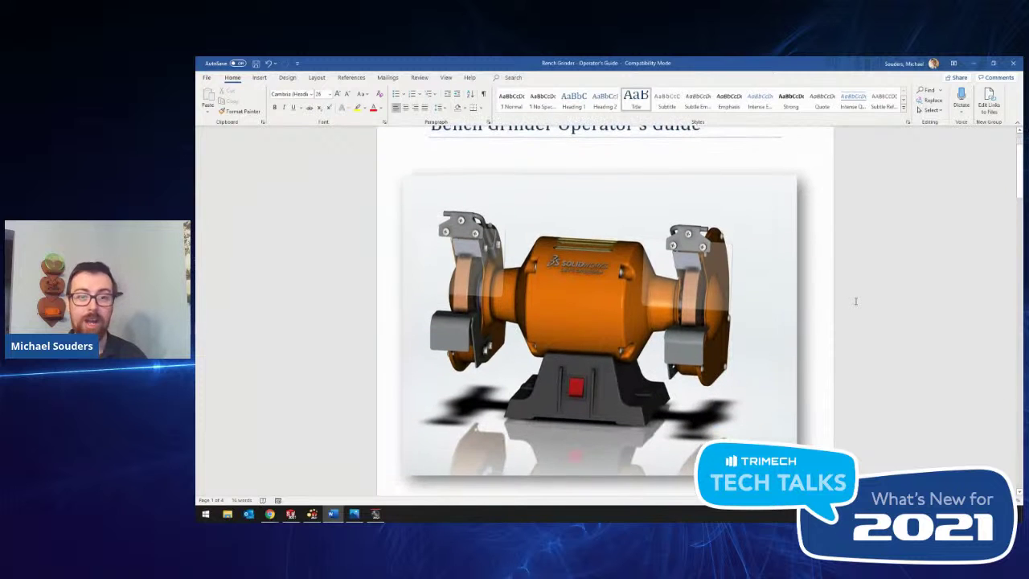
{"action": "scroll", "coordinate": [855, 301], "scroll_direction": "down", "scroll_amount": 2}
{"action": "scroll", "coordinate": [855, 301], "scroll_direction": "down", "scroll_amount": 4}
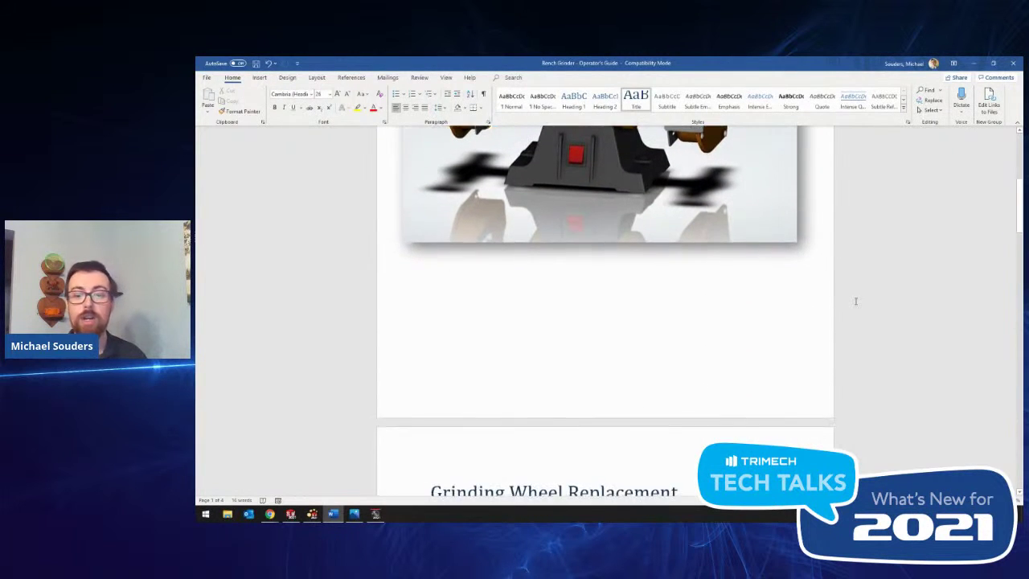
{"action": "scroll", "coordinate": [855, 300], "scroll_direction": "down", "scroll_amount": 3}
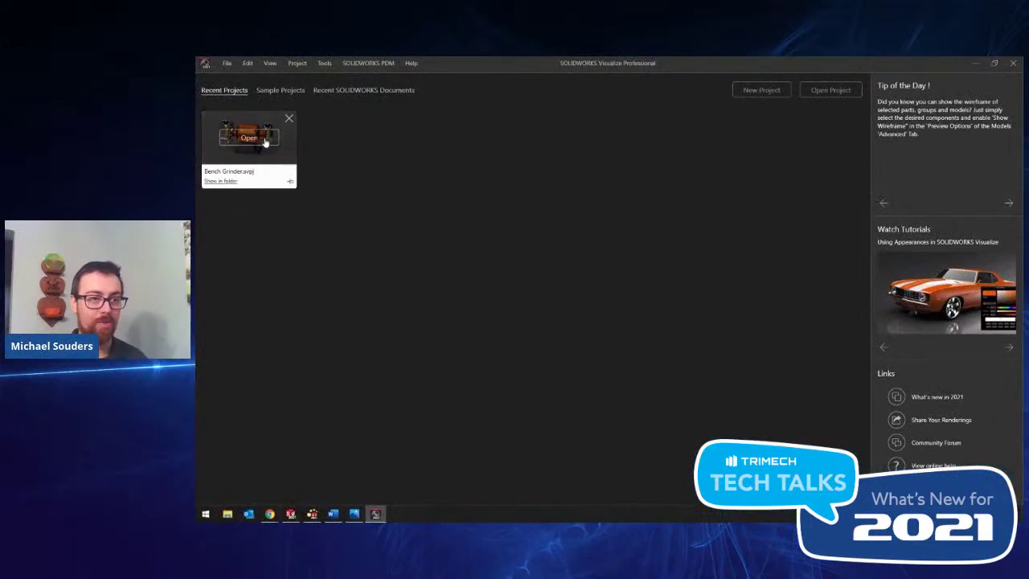
- Open Bench Grinder.svpj, accept re-importing the modified assembly, and return to the SOLIDWORKS assembly window
{"action": "left_click", "coordinate": [249, 138]}
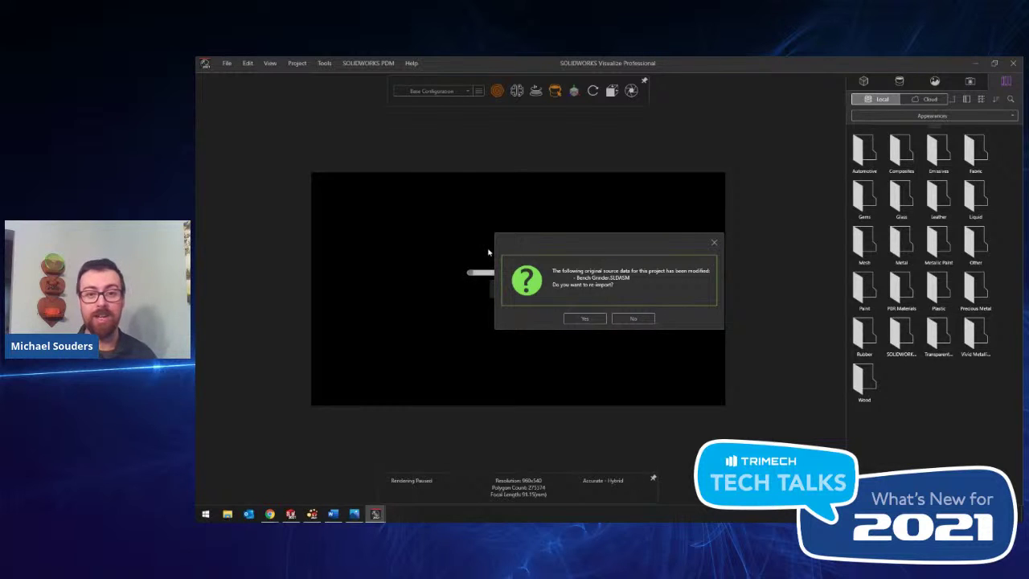
{"action": "left_click", "coordinate": [586, 319]}
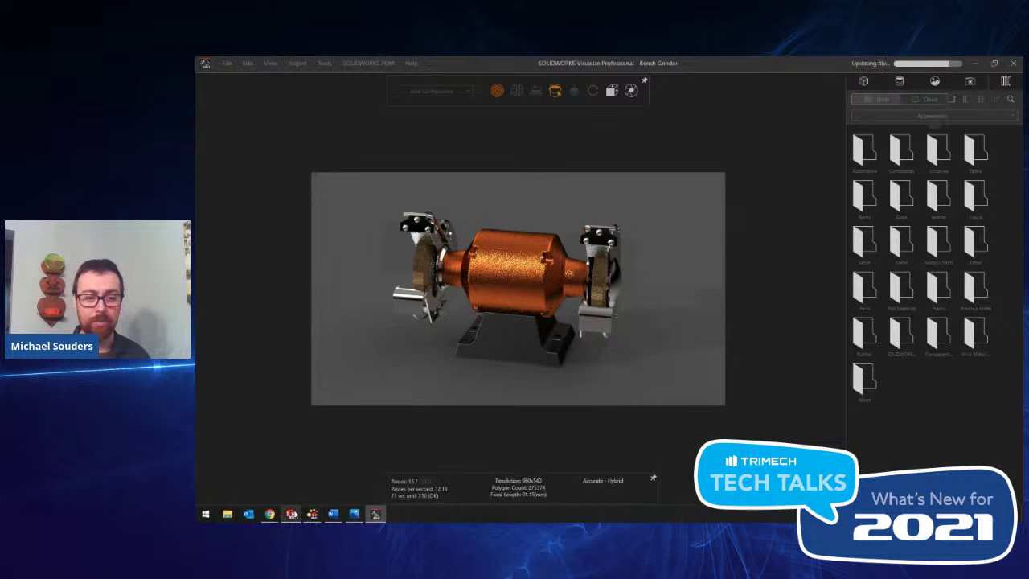
{"action": "mouse_move", "coordinate": [291, 513]}
{"action": "left_click", "coordinate": [296, 479]}
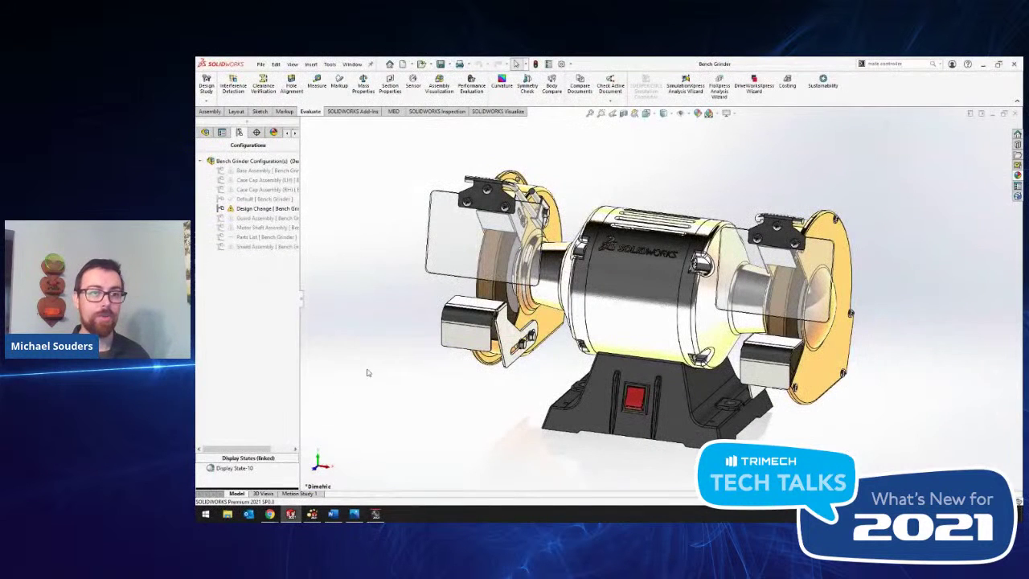
- Show the SOLIDWORKS Visualize add-in export commands for the Bench Grinder assembly
{"action": "left_click", "coordinate": [484, 111]}
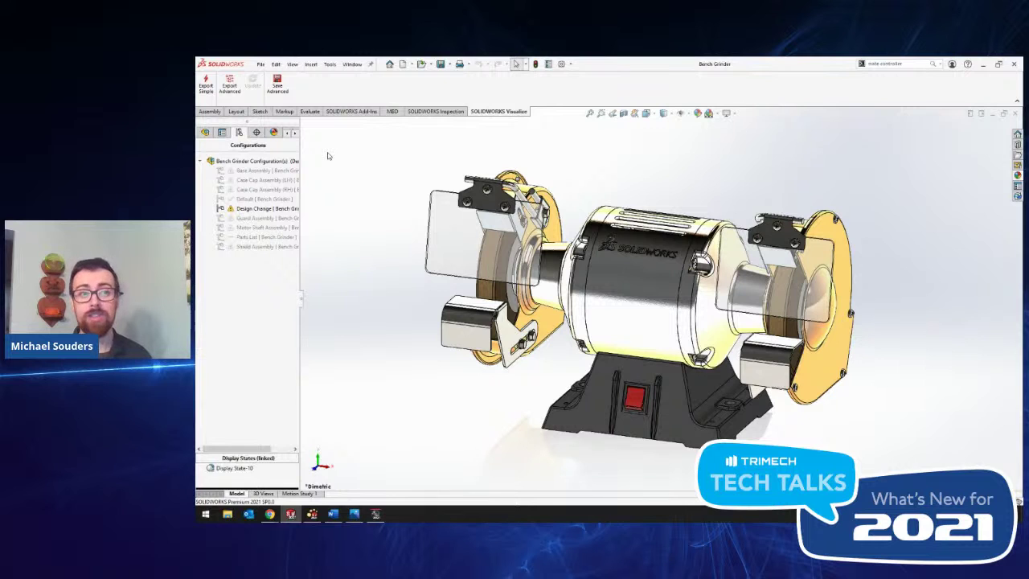
{"action": "left_click", "coordinate": [375, 514]}
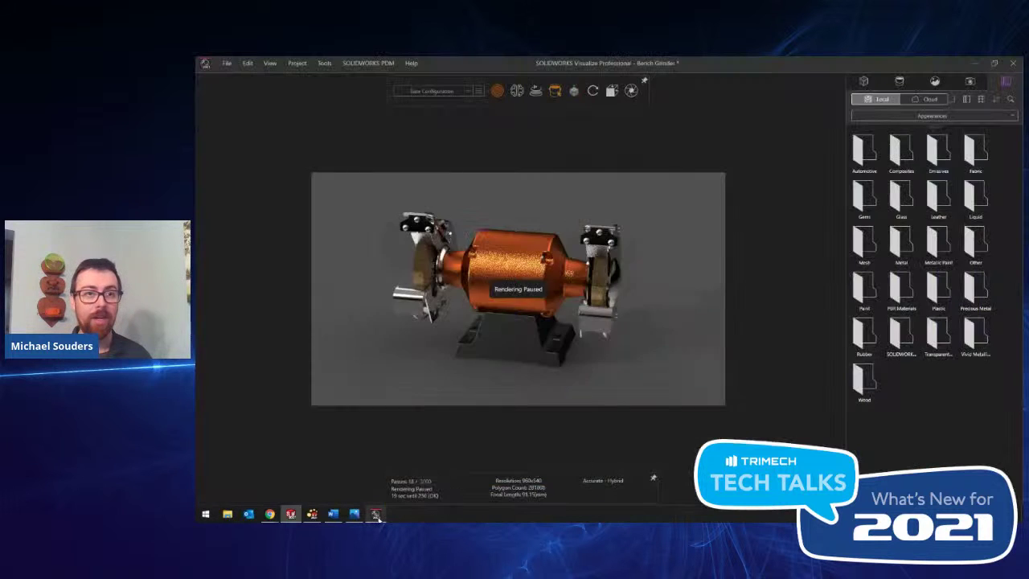
{"action": "left_click", "coordinate": [227, 64]}
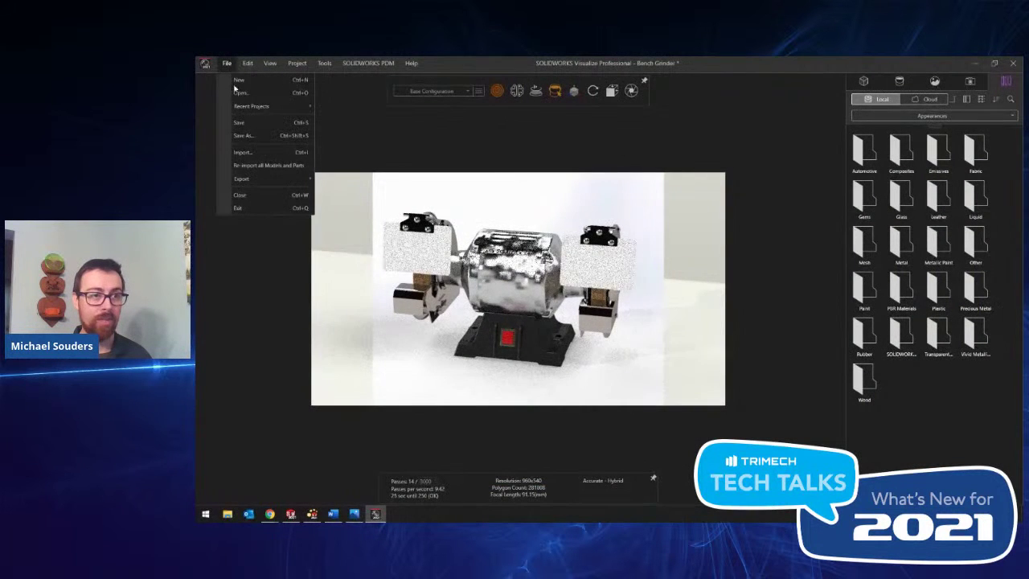
{"action": "left_click", "coordinate": [241, 153]}
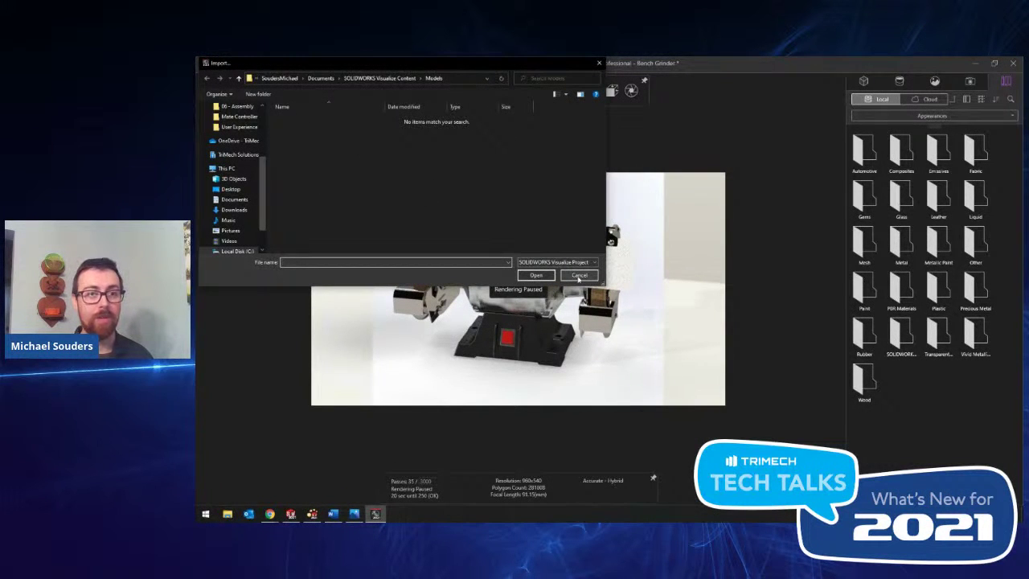
{"action": "left_click", "coordinate": [579, 276]}
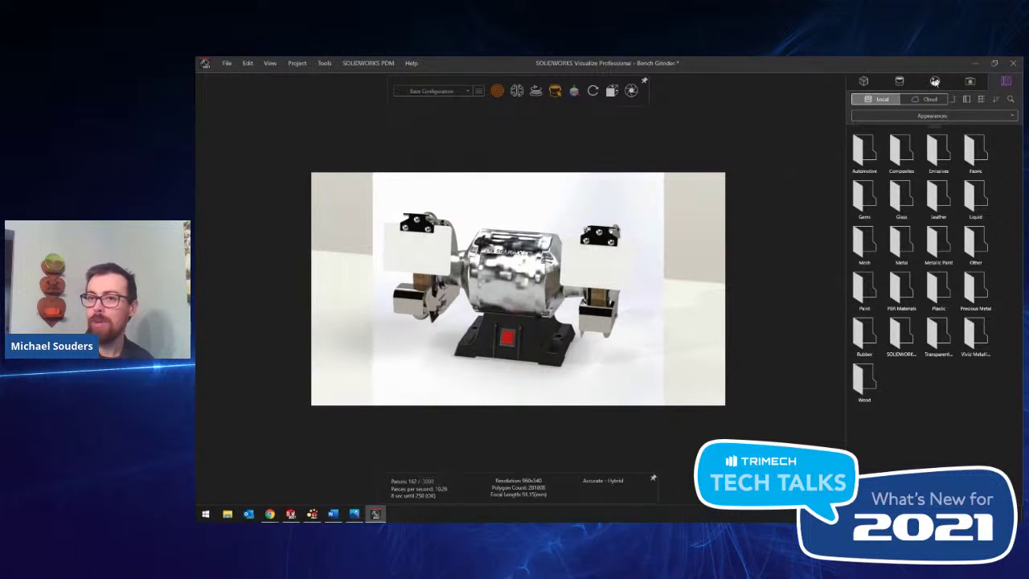
- Apply the first library environment and delete the 3 Point Faded Backplate for a plain grey backdrop
{"action": "left_click", "coordinate": [934, 82]}
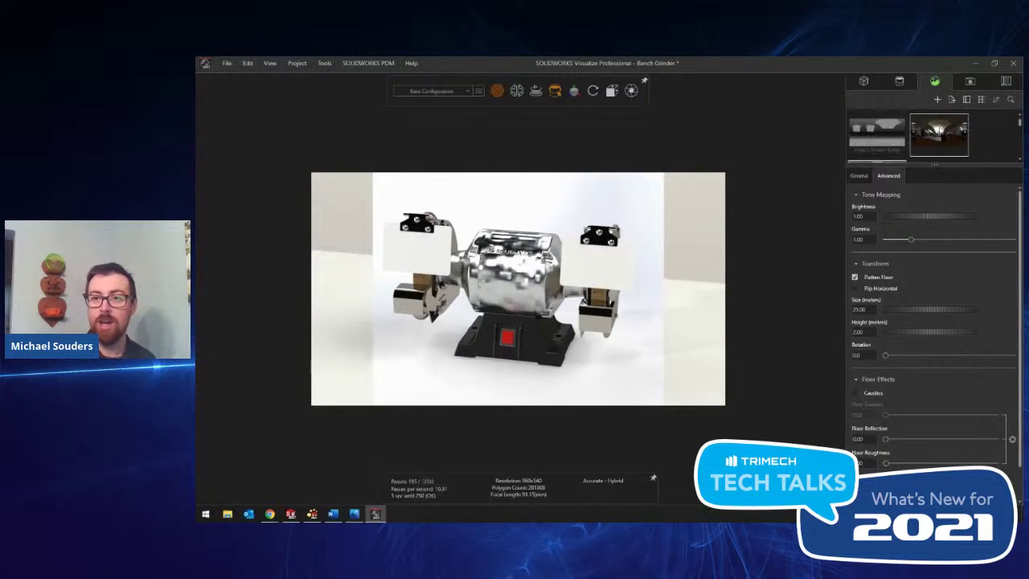
{"action": "left_click", "coordinate": [875, 131]}
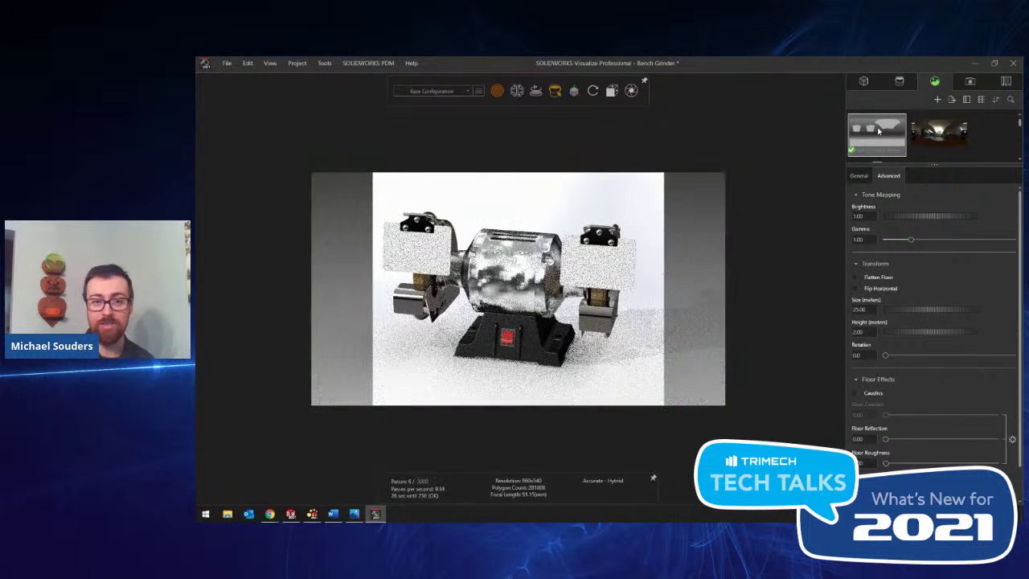
{"action": "scroll", "coordinate": [880, 133], "scroll_direction": "down", "scroll_amount": 2}
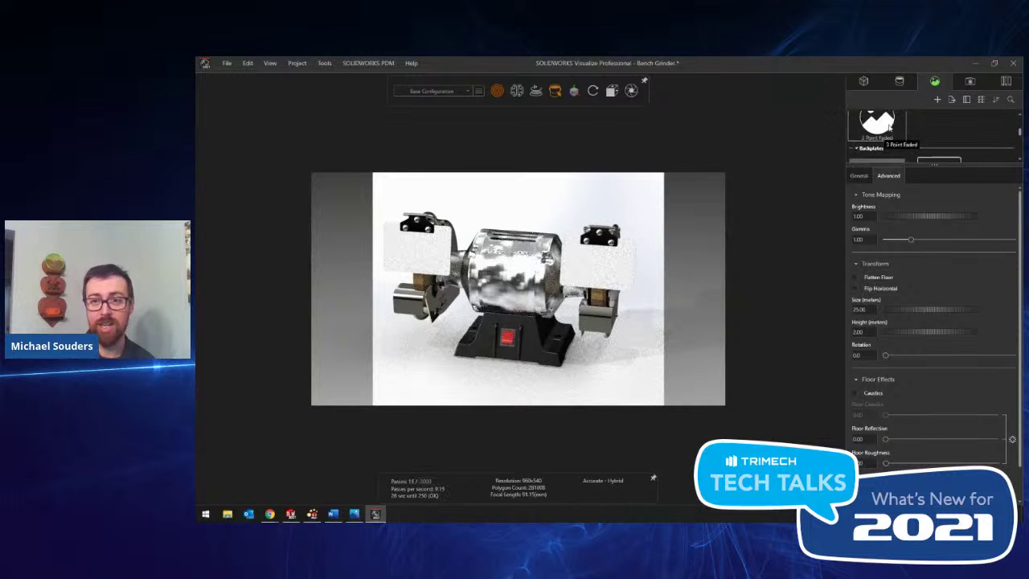
{"action": "scroll", "coordinate": [892, 134], "scroll_direction": "down", "scroll_amount": 2}
{"action": "left_click", "coordinate": [931, 126]}
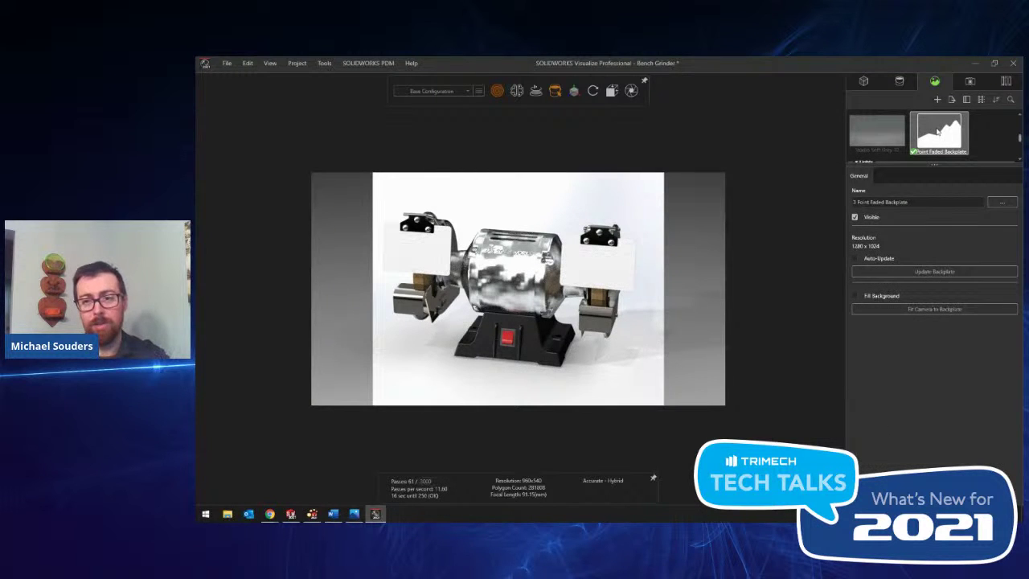
{"action": "key", "text": "Delete"}
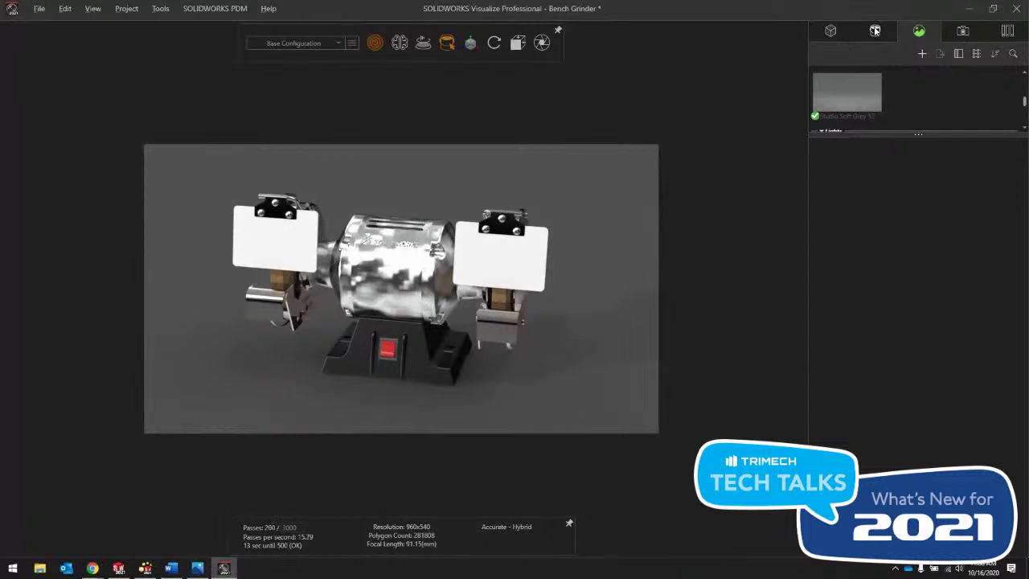
- Apply the orange cast aluminum appearance to the motor housing
{"action": "left_click", "coordinate": [874, 30]}
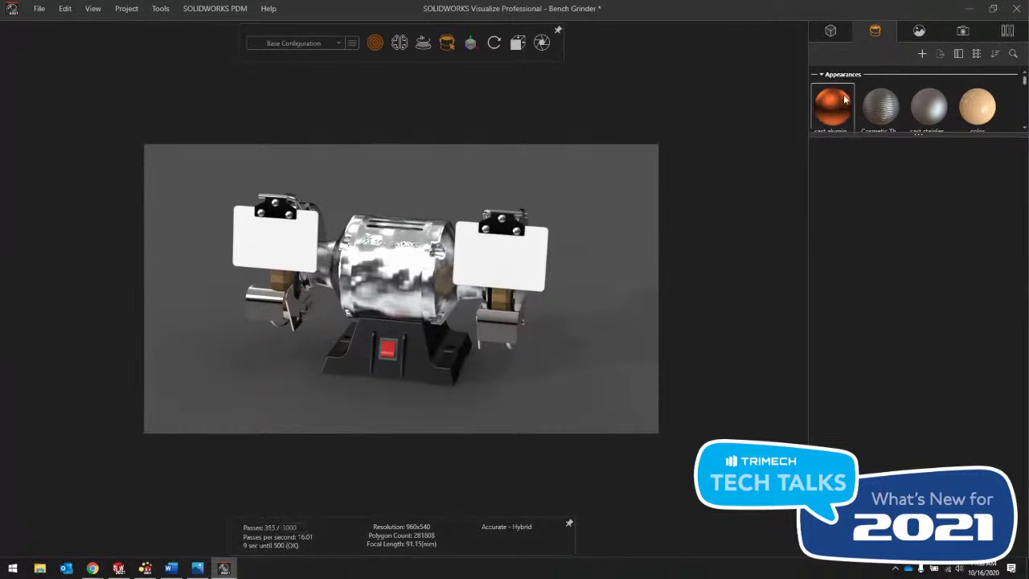
{"action": "left_click_drag", "start_coordinate": [902, 135], "coordinate": [901, 239]}
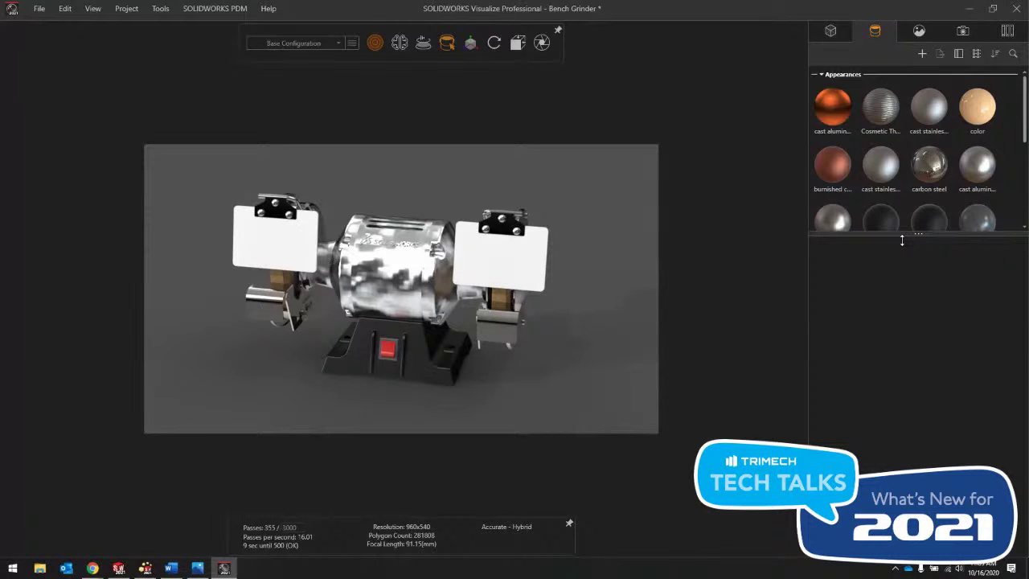
{"action": "left_click_drag", "start_coordinate": [902, 239], "coordinate": [900, 350]}
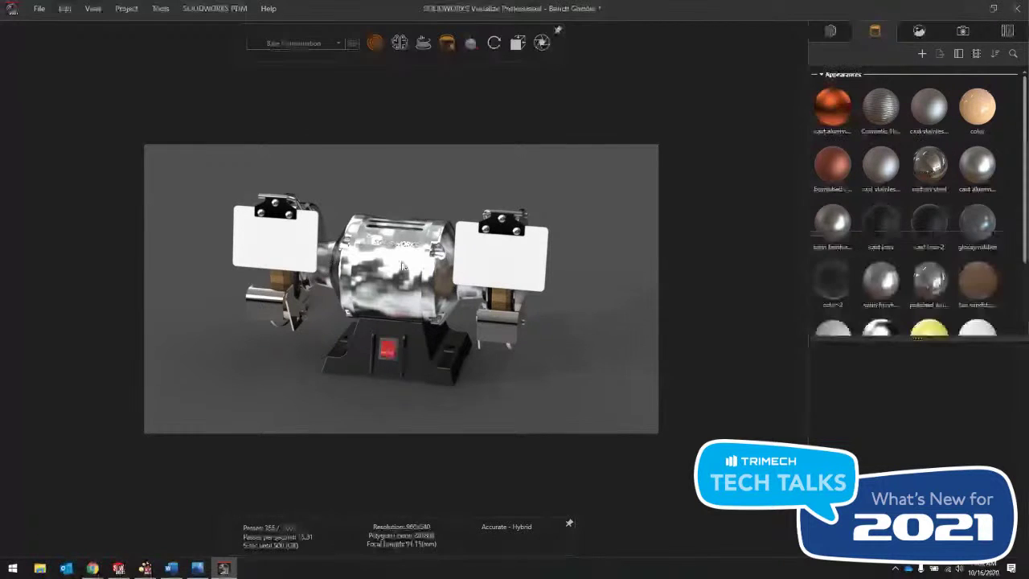
{"action": "left_click", "coordinate": [402, 267]}
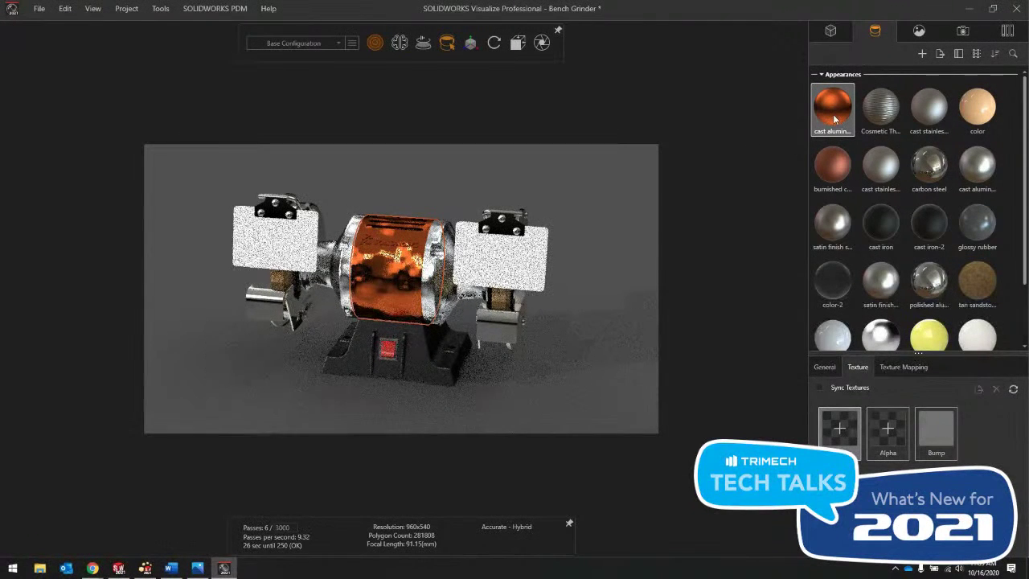
{"action": "left_click_drag", "start_coordinate": [831, 107], "coordinate": [366, 297]}
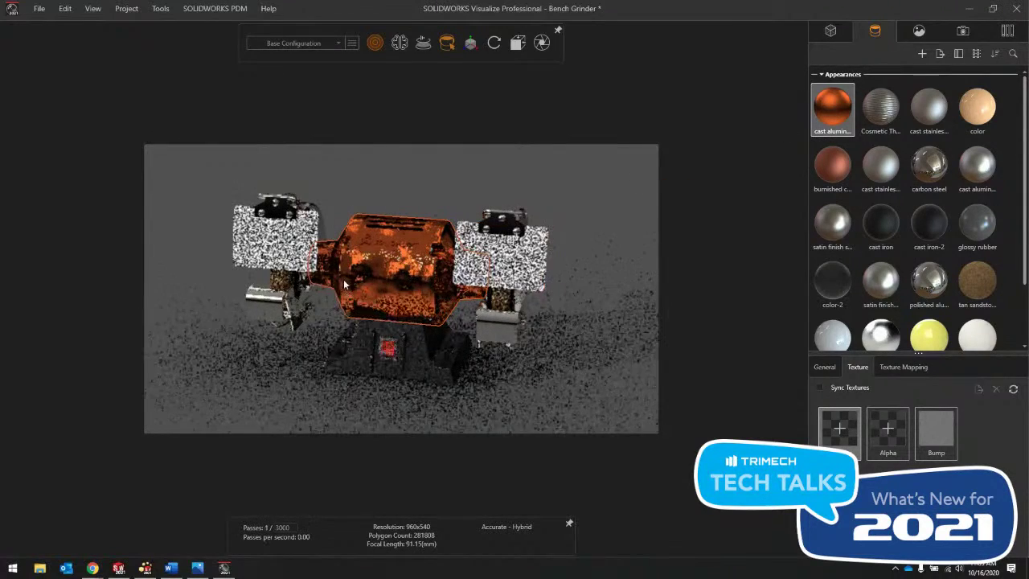
- Switch to Fast render mode, make the guards clear with color-2, and give both wheels tan sandstone
{"action": "left_click", "coordinate": [366, 67]}
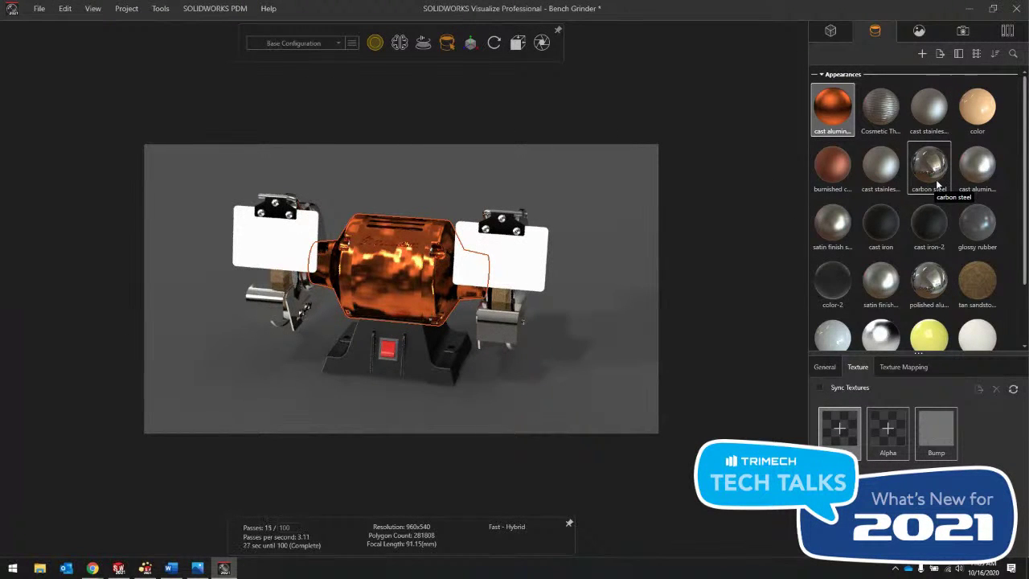
{"action": "scroll", "coordinate": [914, 172], "scroll_direction": "down", "scroll_amount": 1}
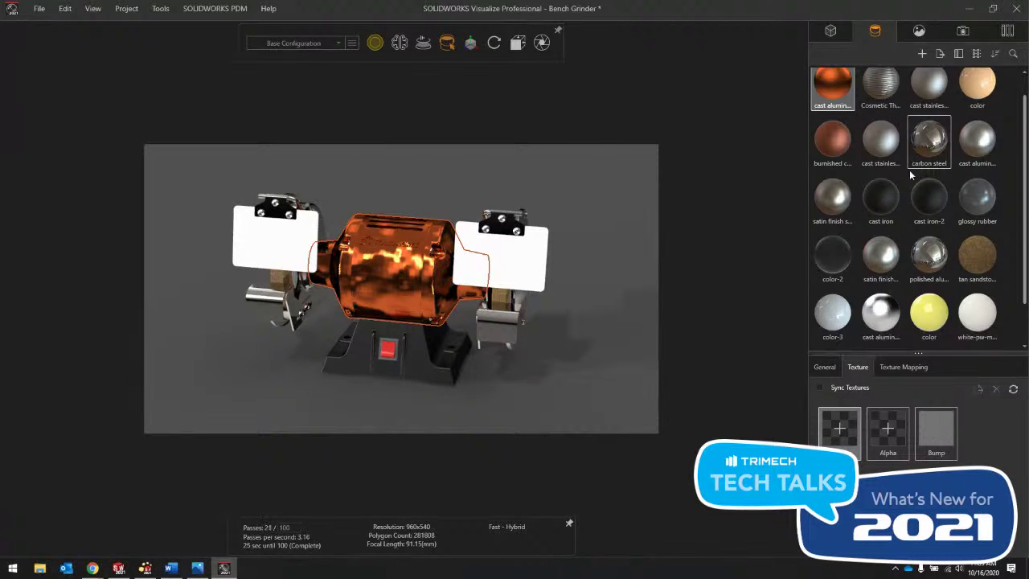
{"action": "left_click_drag", "start_coordinate": [834, 253], "coordinate": [511, 261]}
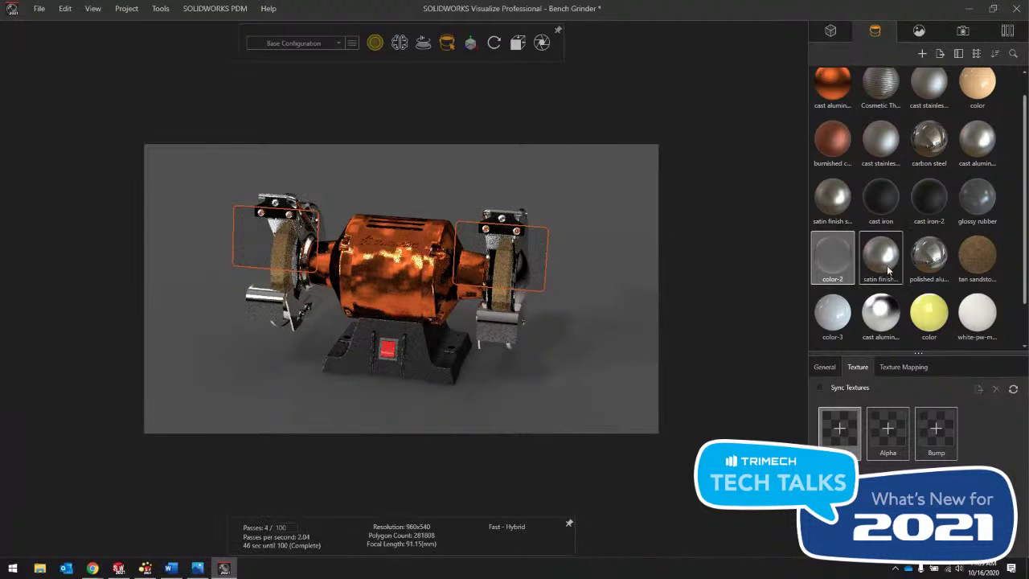
{"action": "left_click_drag", "start_coordinate": [976, 256], "coordinate": [505, 304]}
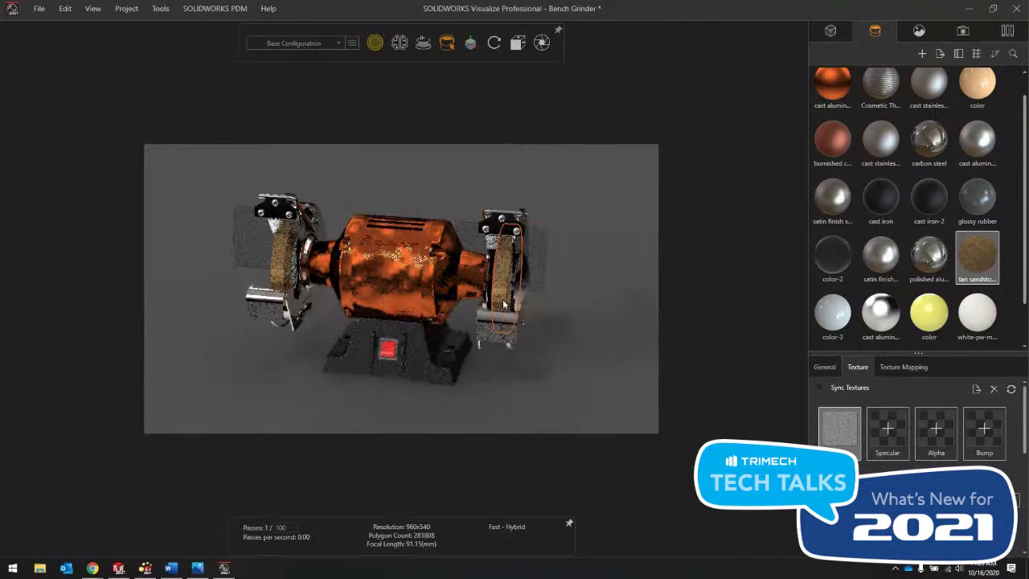
{"action": "left_click_drag", "start_coordinate": [976, 257], "coordinate": [320, 283]}
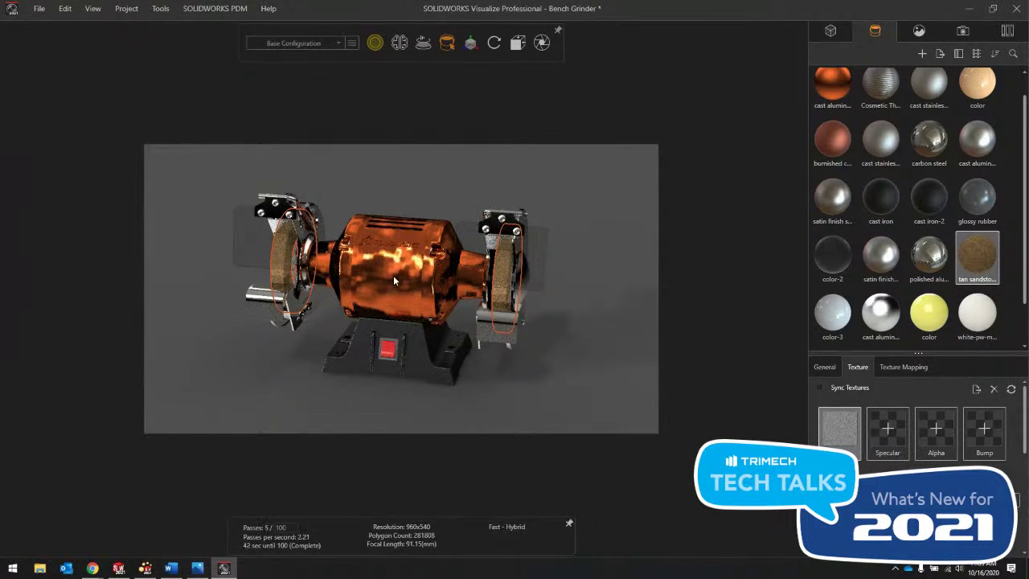
{"action": "left_click", "coordinate": [393, 275]}
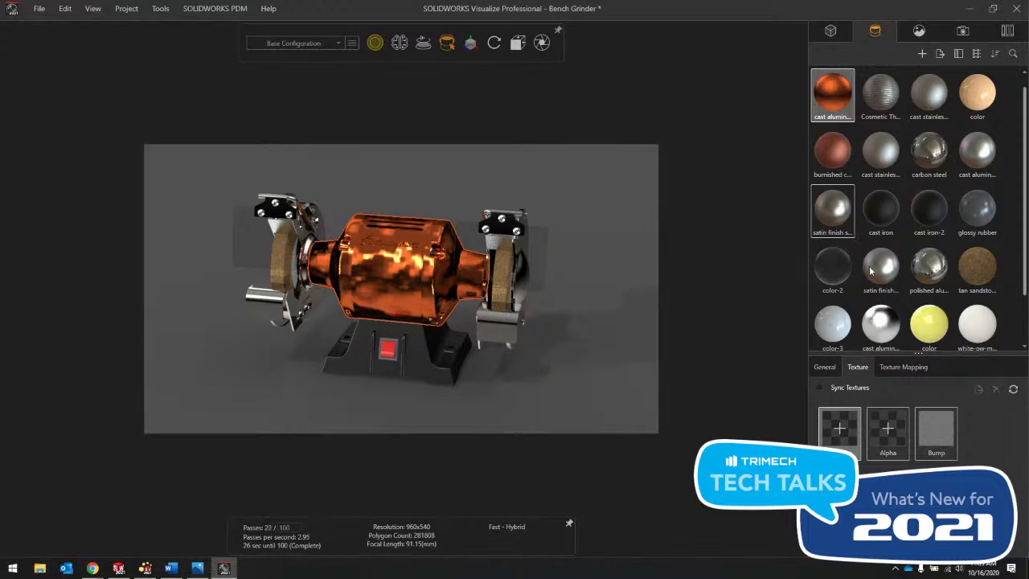
- Change the housing appearance's swcast_bump.jpg texture type from Bump to Normal, then deselect
{"action": "left_click_drag", "start_coordinate": [917, 354], "coordinate": [916, 206]}
{"action": "left_click", "coordinate": [937, 282]}
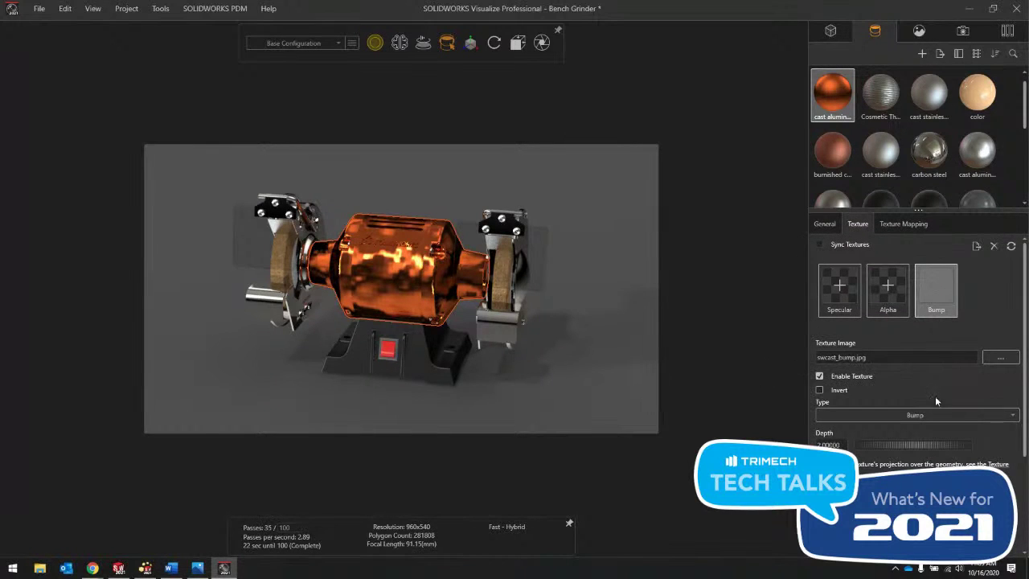
{"action": "left_click", "coordinate": [929, 417]}
{"action": "left_click", "coordinate": [903, 446]}
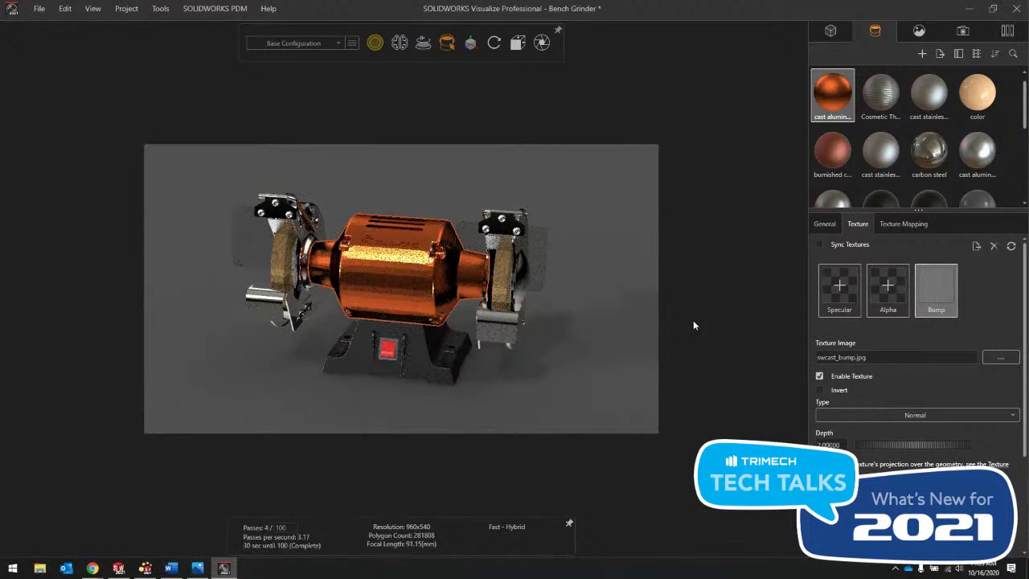
{"action": "left_click", "coordinate": [595, 297]}
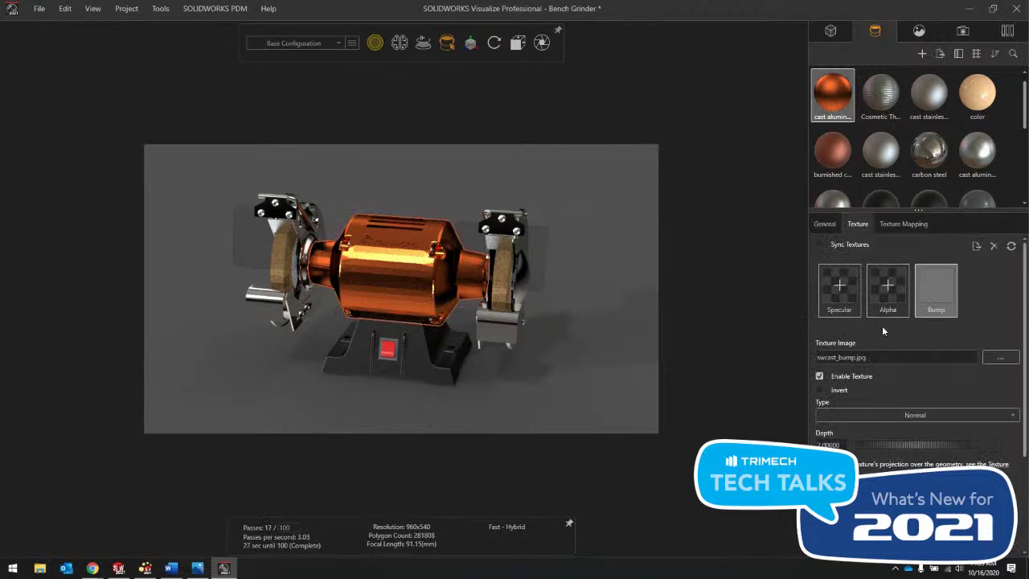
{"action": "left_click", "coordinate": [398, 269]}
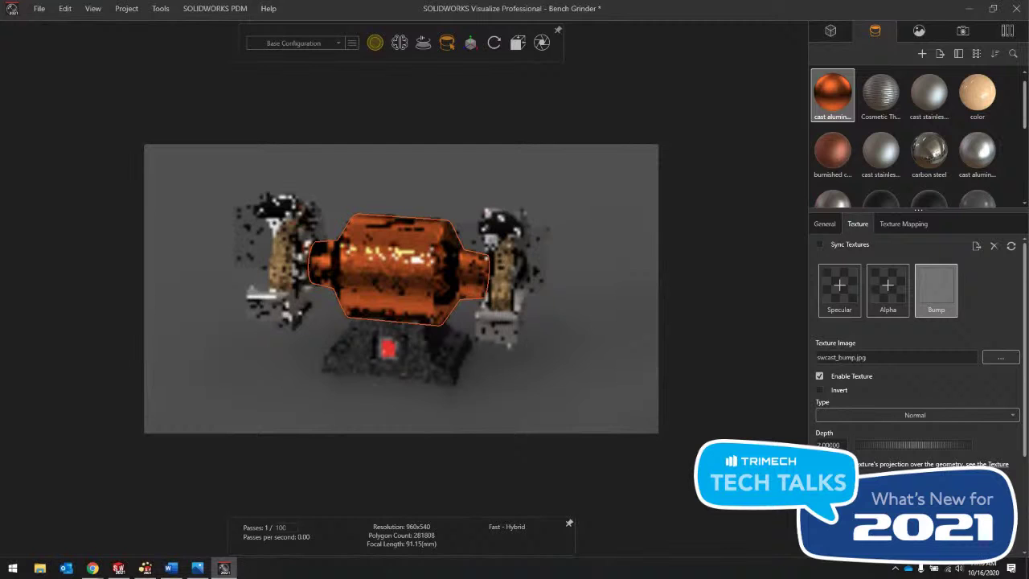
{"action": "left_click", "coordinate": [630, 352]}
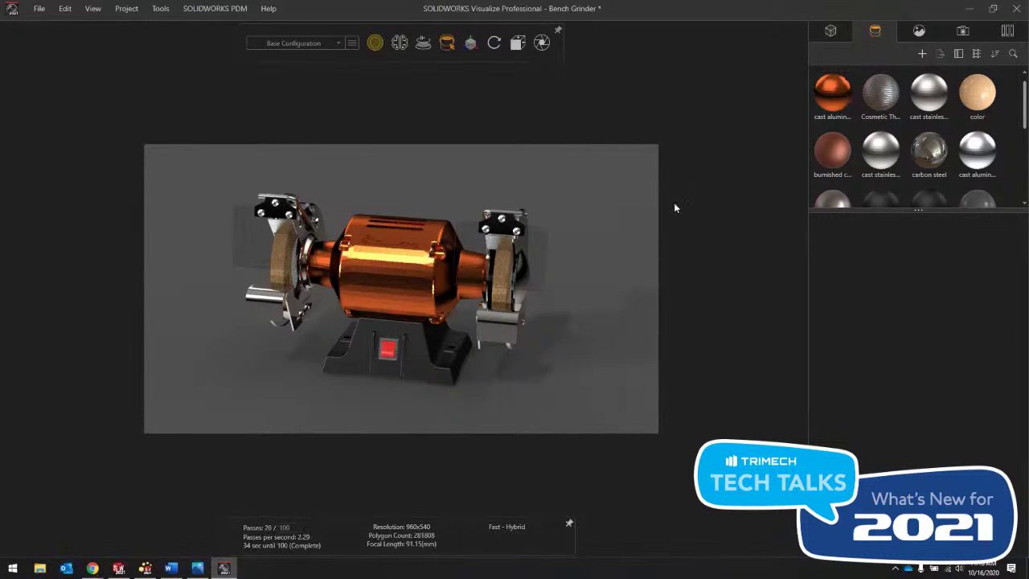
- Preview Camera 2, then make Camera 3's three-quarter view the active camera
{"action": "left_click", "coordinate": [962, 31]}
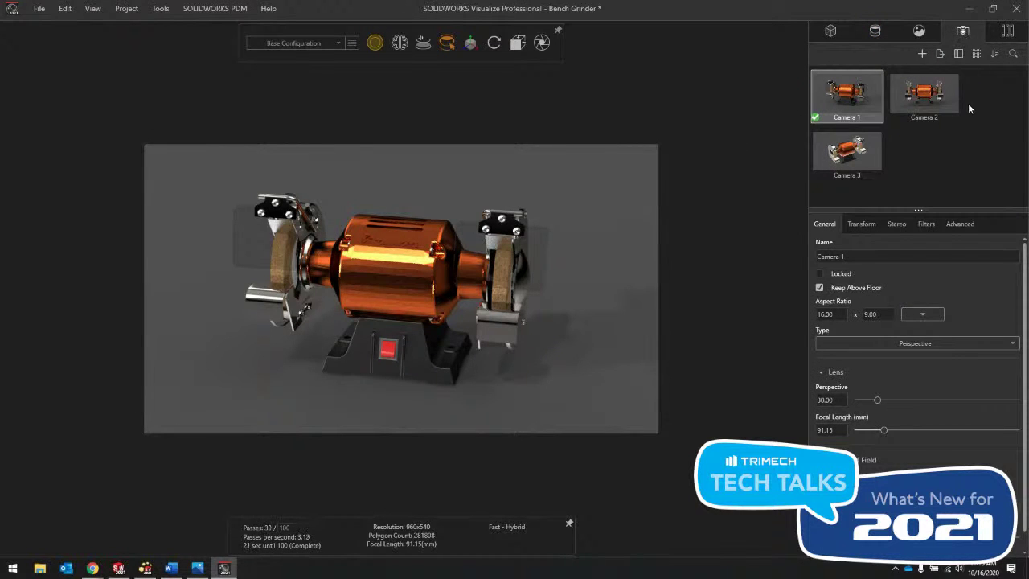
{"action": "double_click", "coordinate": [913, 99]}
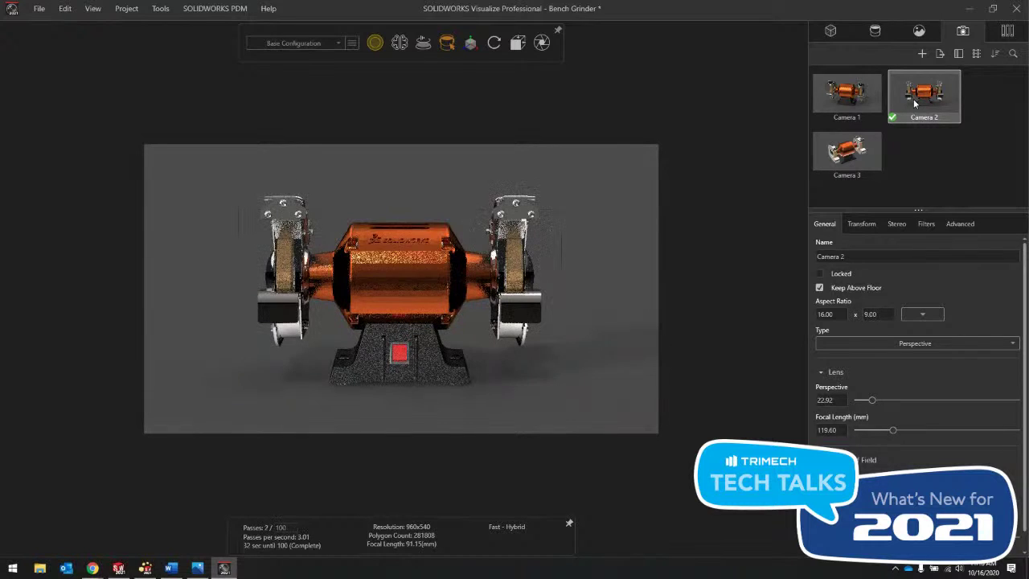
{"action": "double_click", "coordinate": [837, 164]}
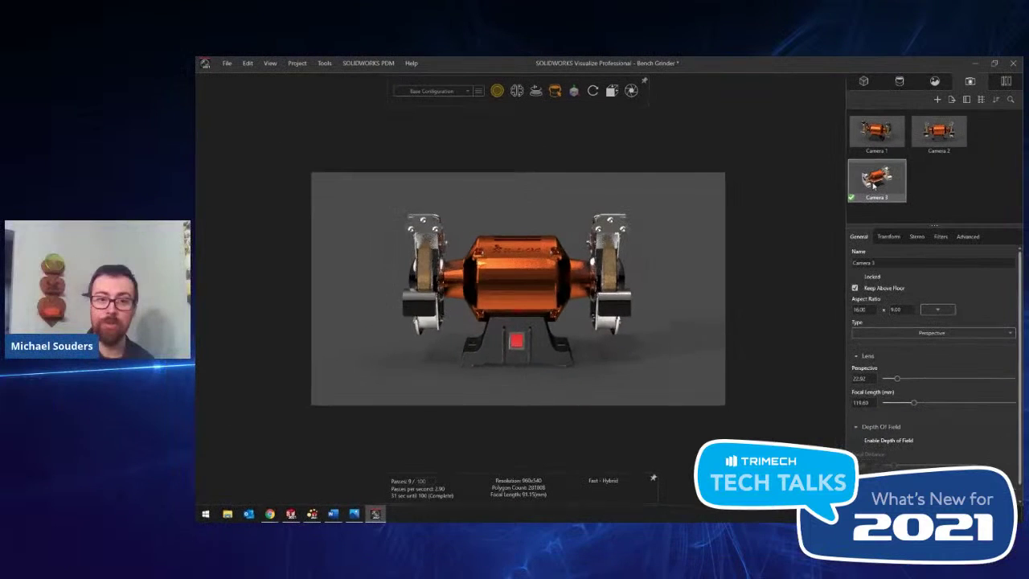
{"action": "double_click", "coordinate": [842, 160]}
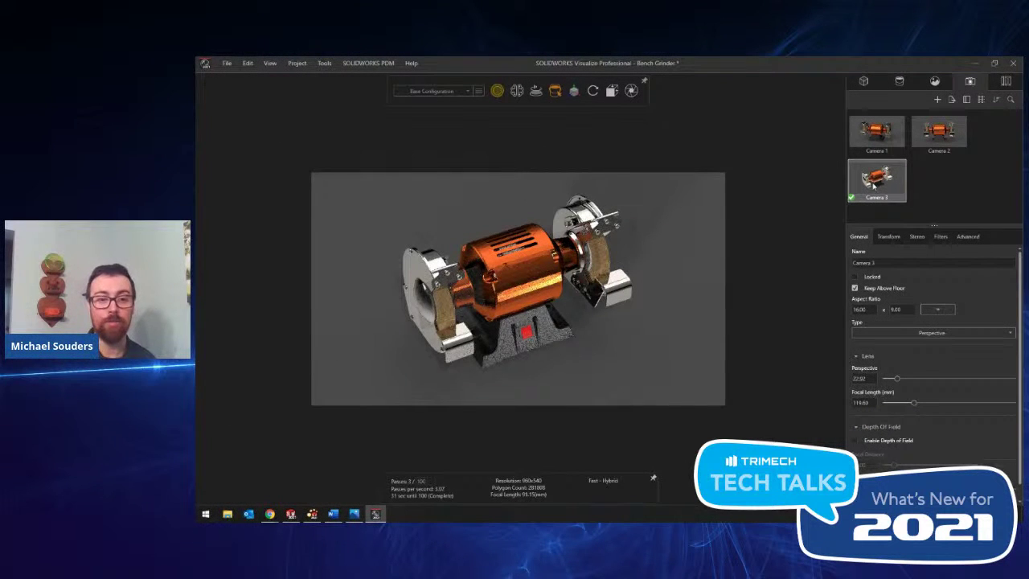